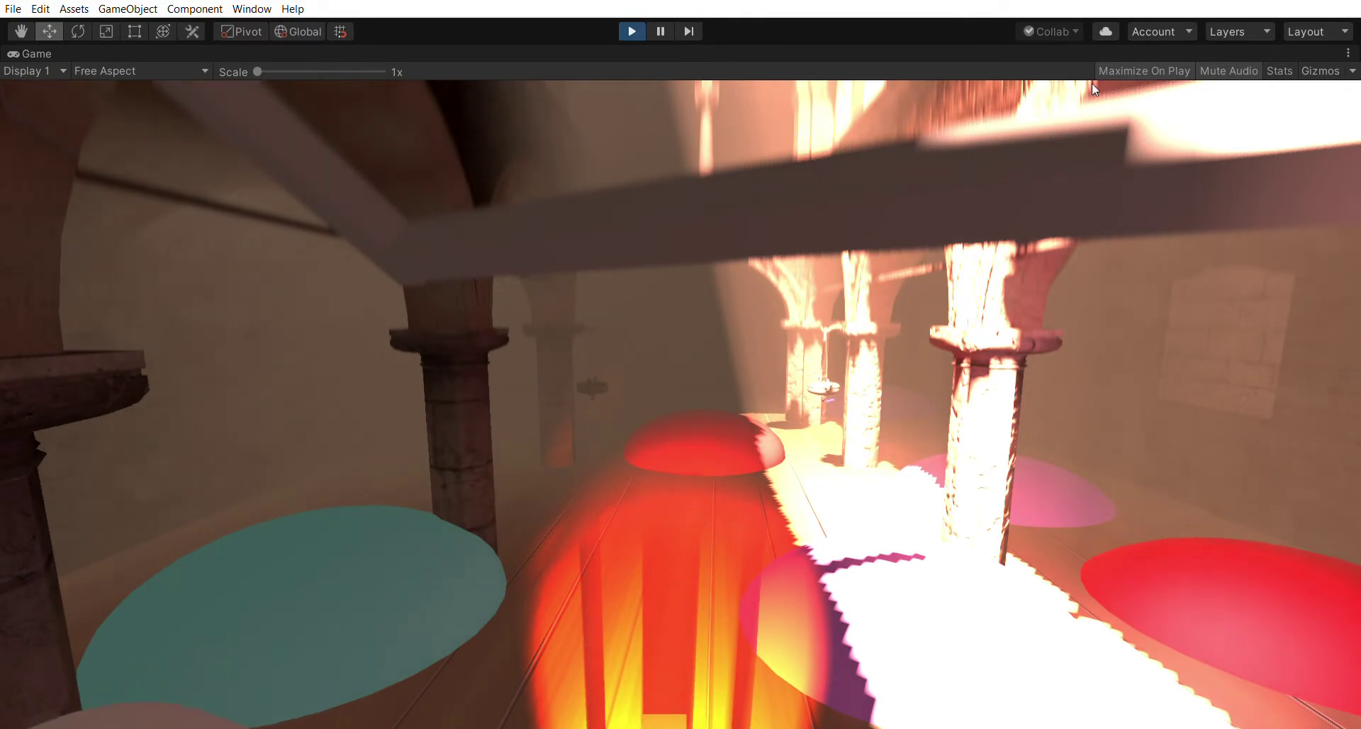
Step: Restore the full editor layout, pause play mode, disable and re-enable LightPOOL to compare the lighting, and resume playback
{"action": "key", "text": "shift+space"}
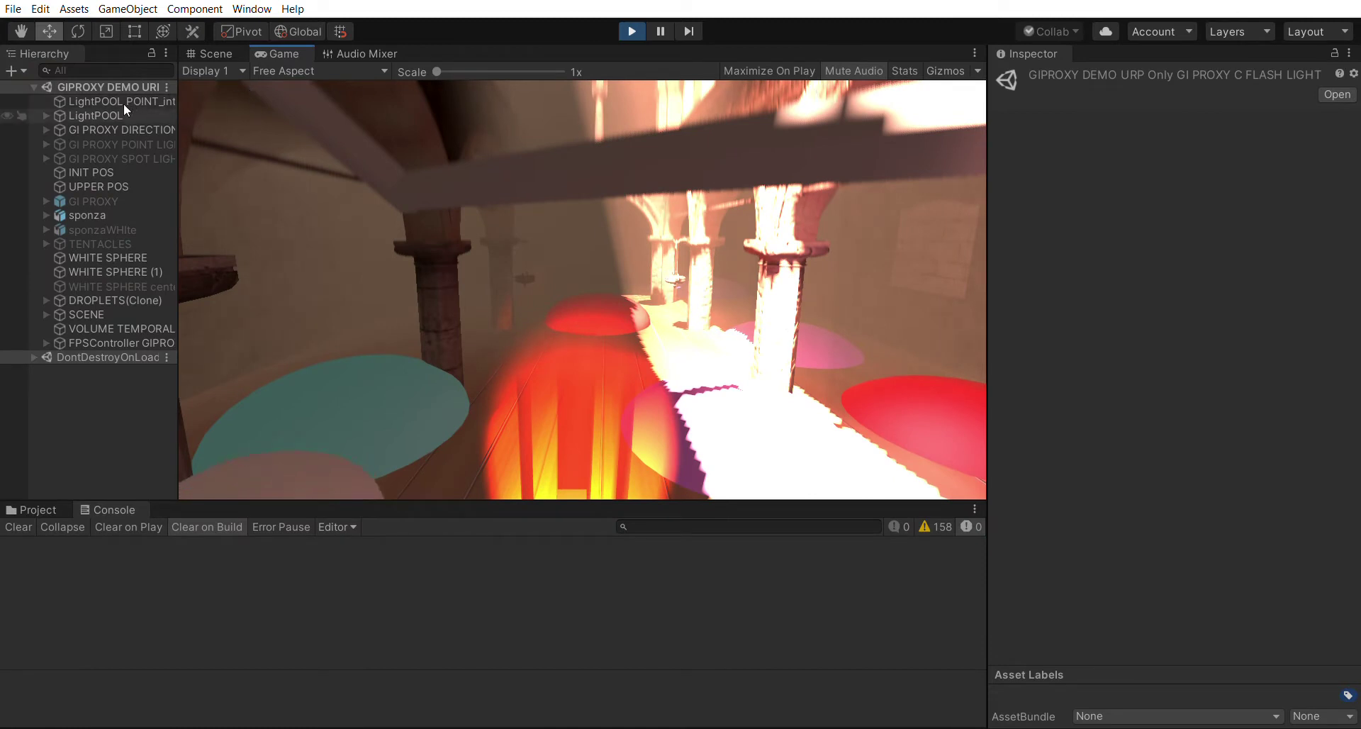
{"action": "left_click", "coordinate": [85, 116]}
{"action": "left_click", "coordinate": [660, 31]}
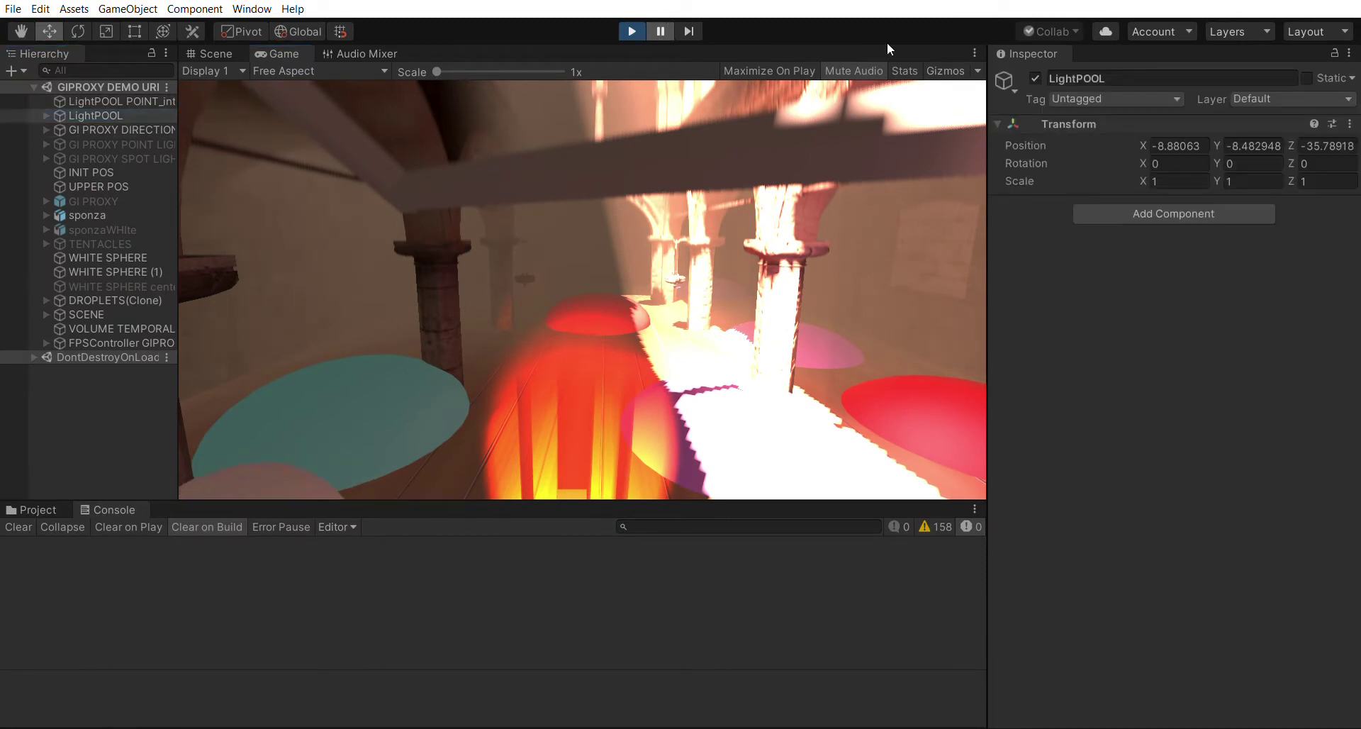
{"action": "left_click", "coordinate": [1035, 77]}
{"action": "left_click", "coordinate": [1035, 76]}
{"action": "left_click", "coordinate": [1035, 77]}
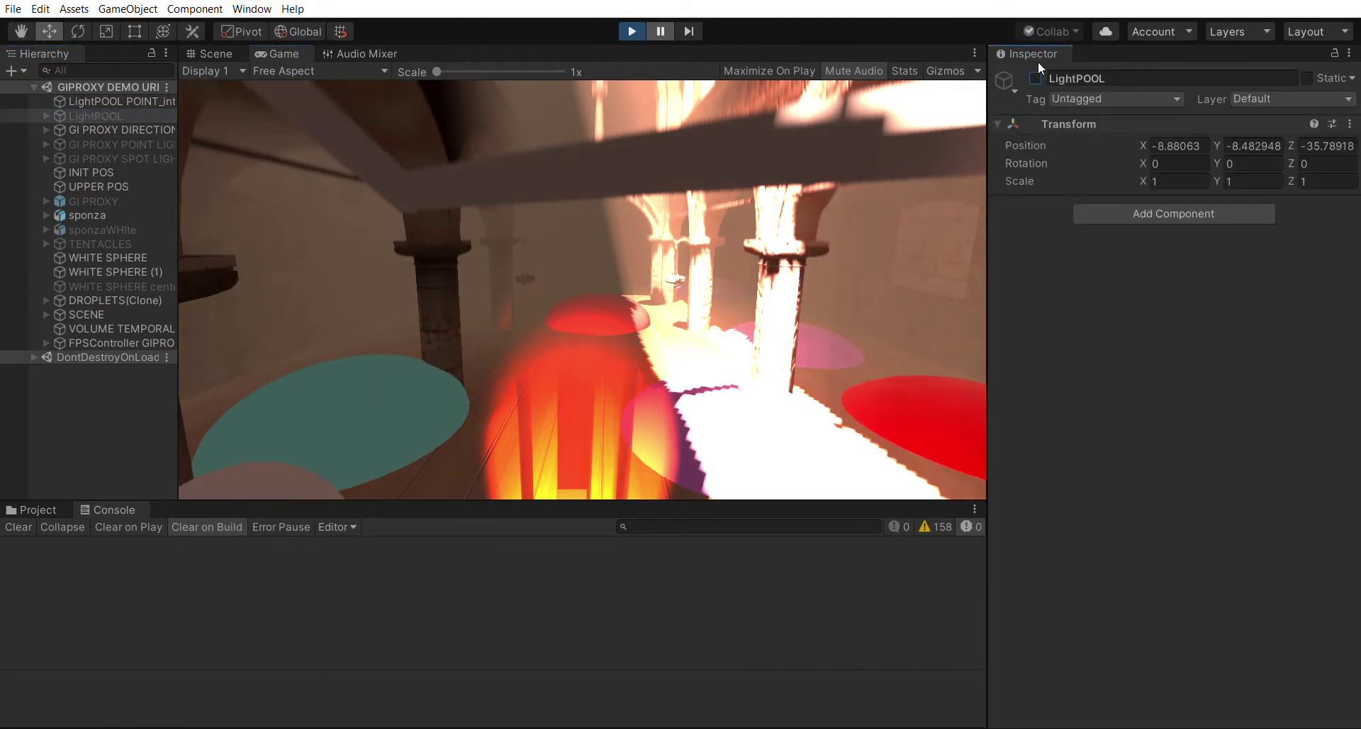
{"action": "left_click", "coordinate": [1035, 77]}
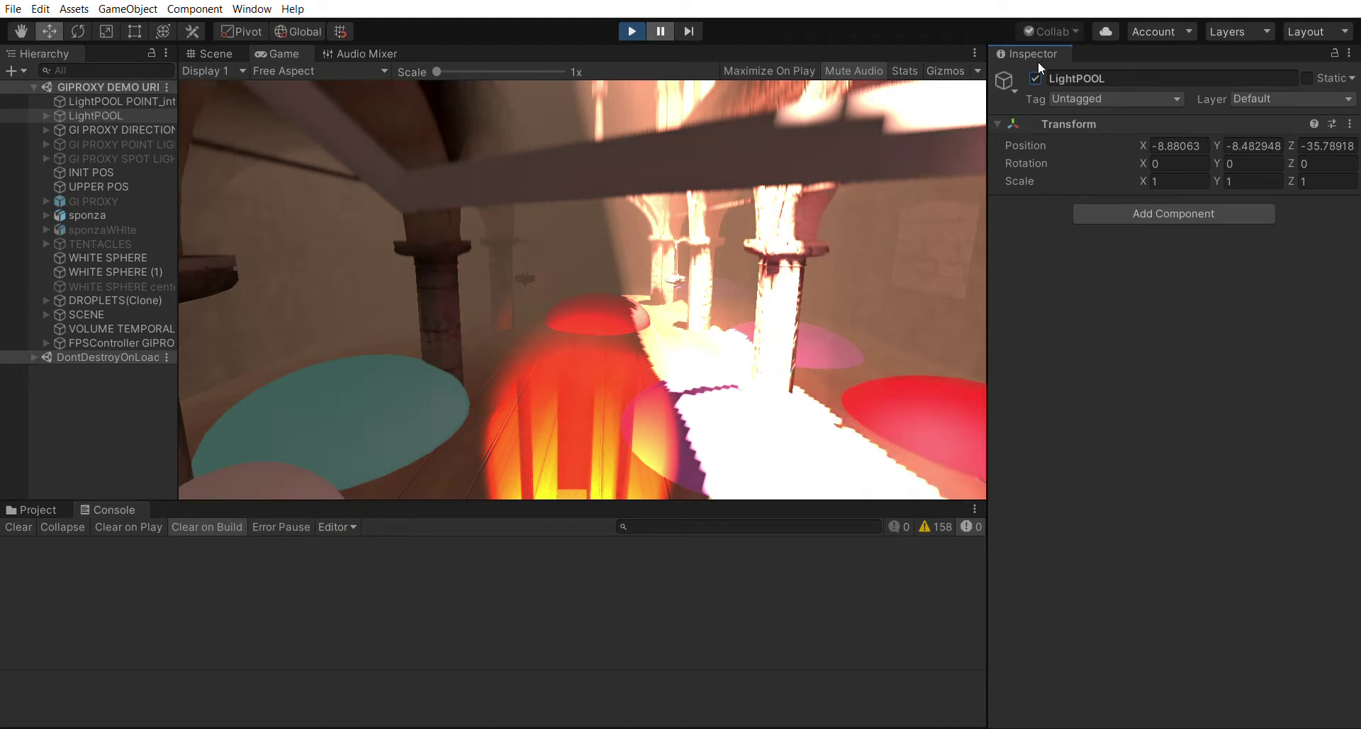
{"action": "left_click", "coordinate": [666, 33]}
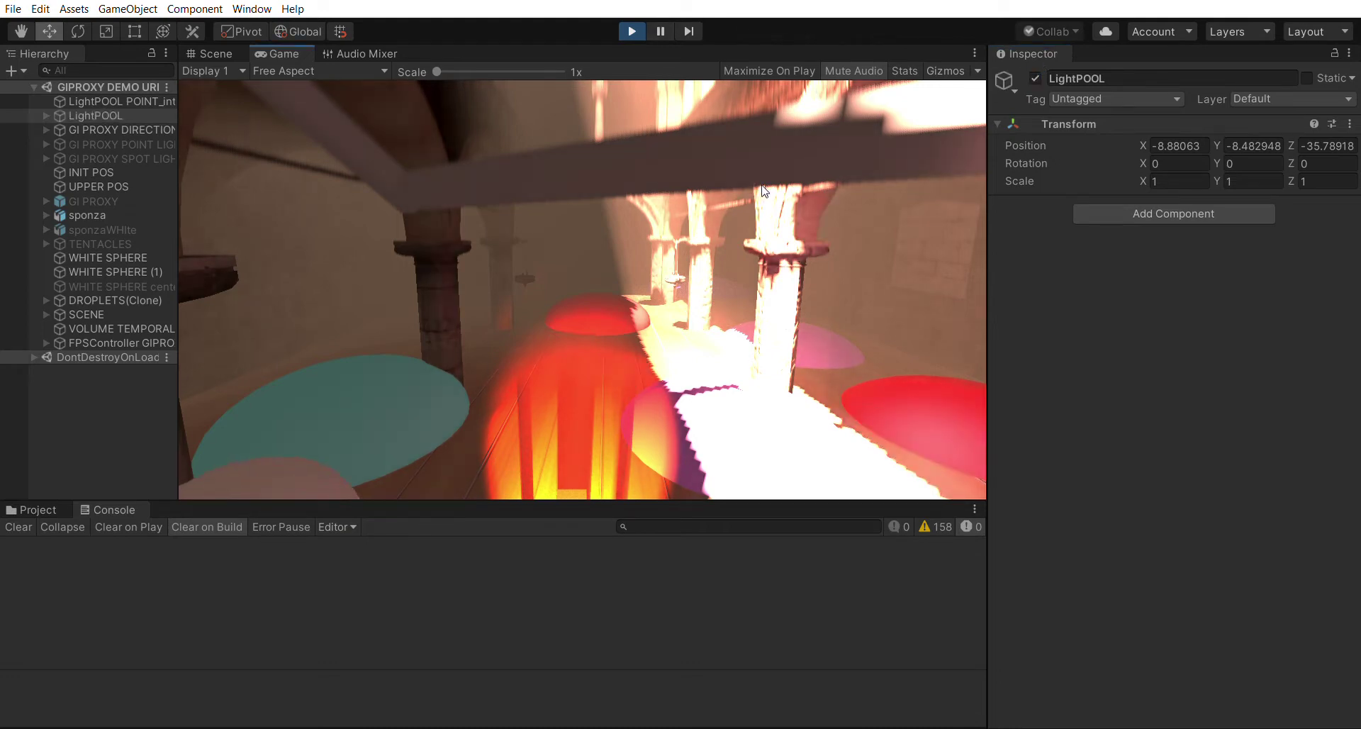
Step: Move to another viewpoint in the hall, compare the paused scene with LightPOOL off and on, and resume playback
{"action": "key", "text": "w"}
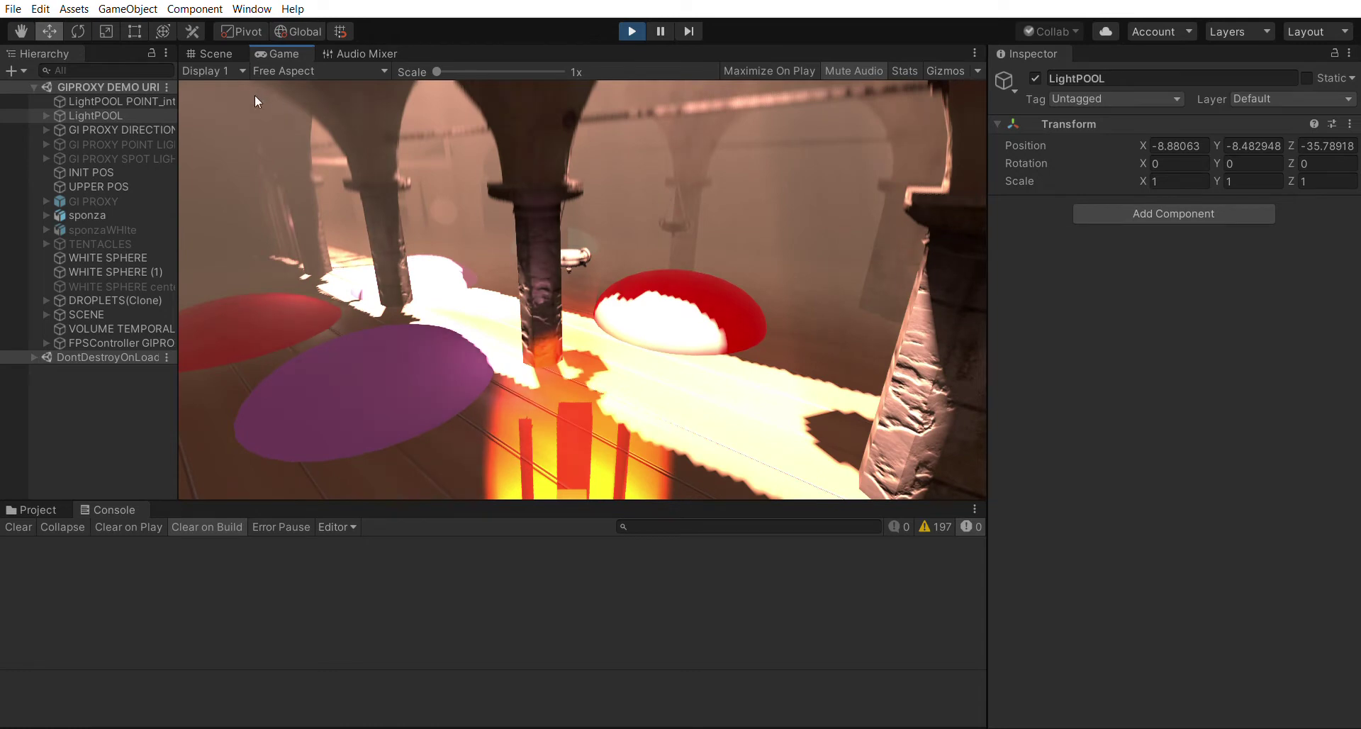
{"action": "left_click", "coordinate": [662, 30]}
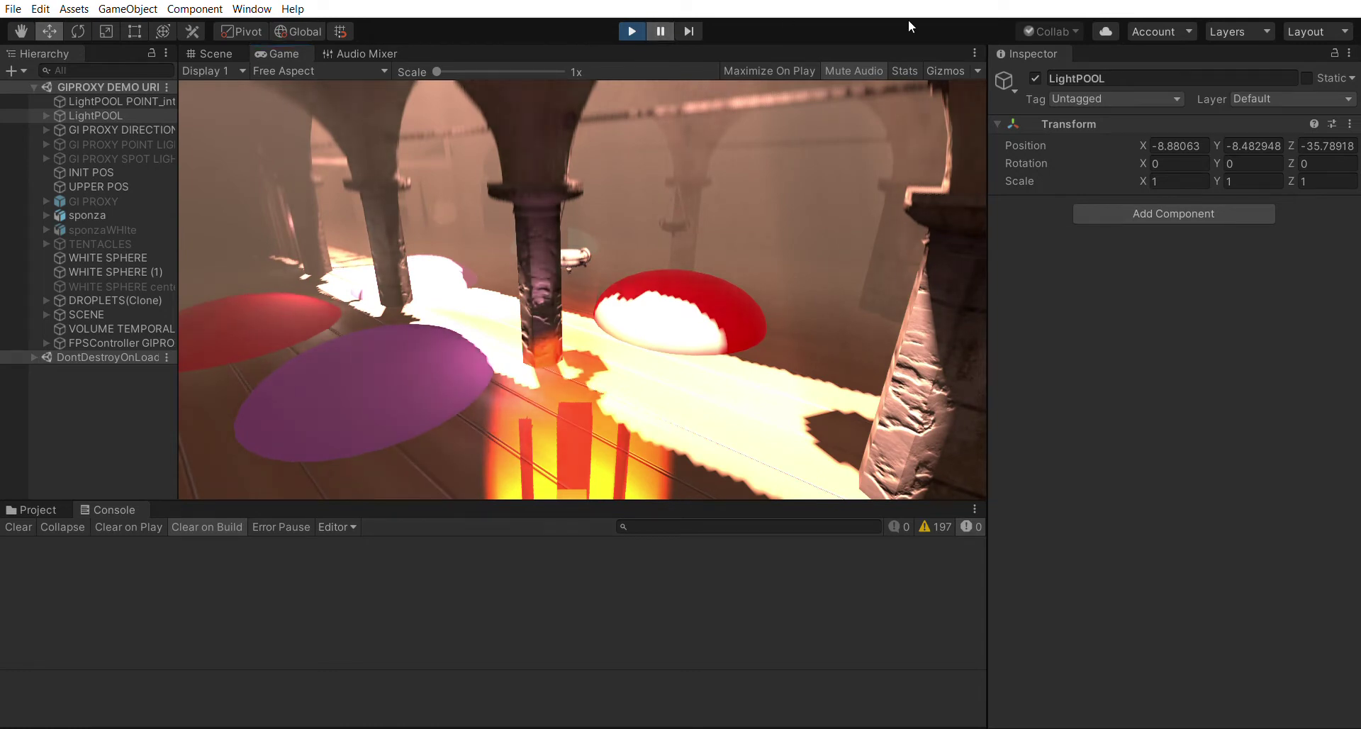
{"action": "left_click", "coordinate": [1035, 76]}
{"action": "left_click", "coordinate": [1036, 76]}
{"action": "left_click", "coordinate": [1036, 77]}
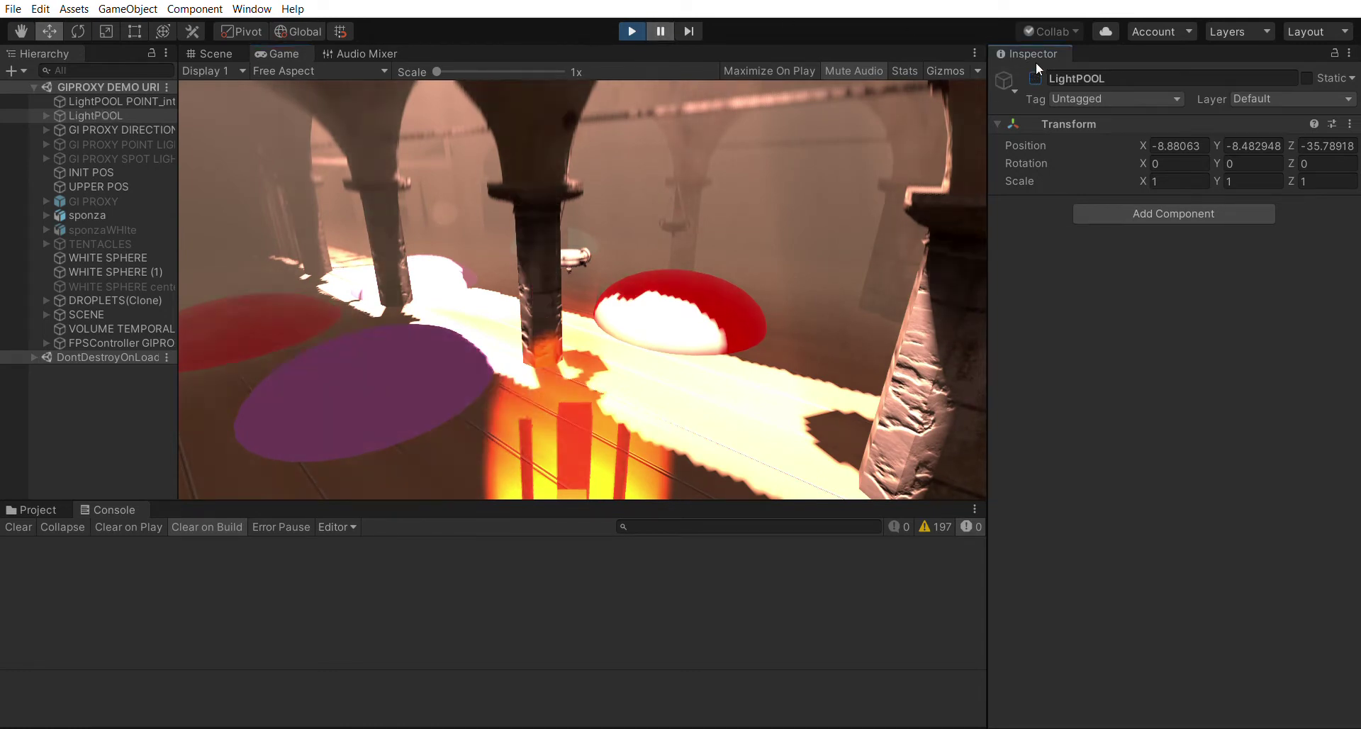
{"action": "key", "text": "alt+shift+a"}
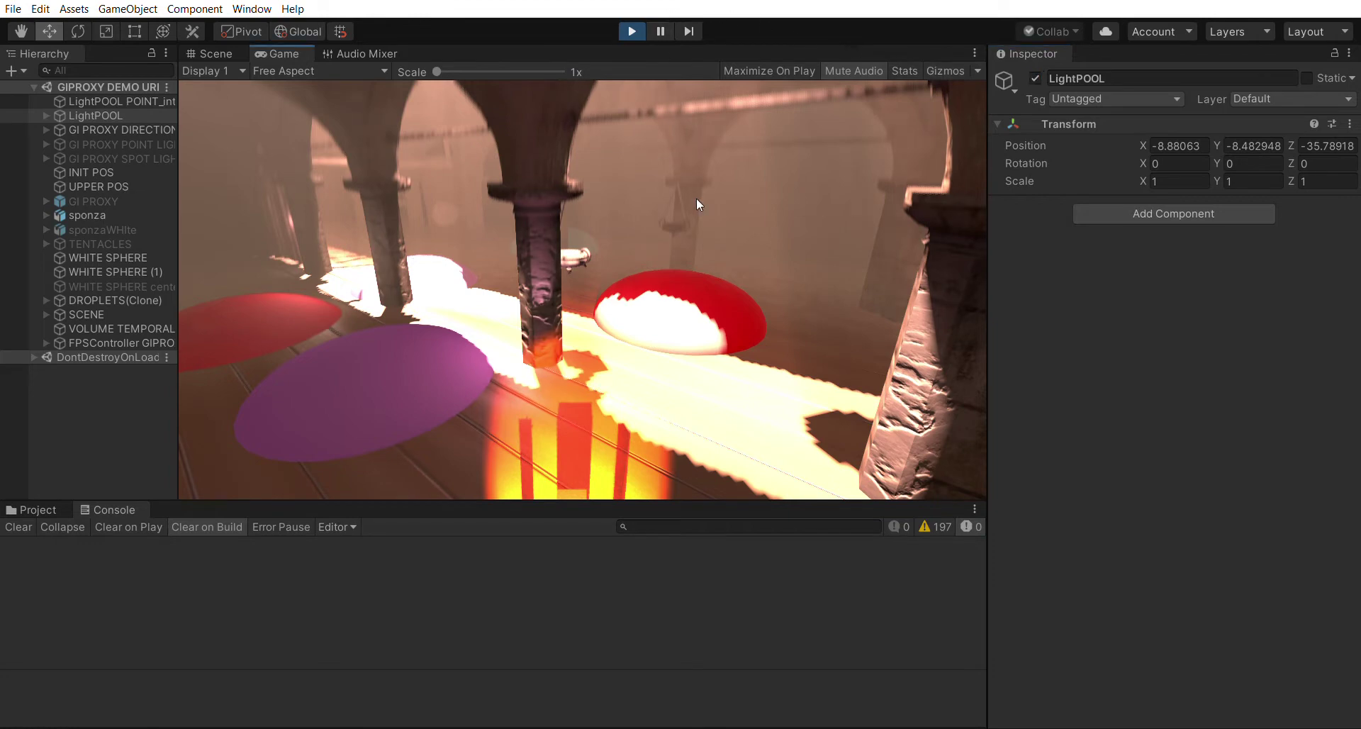
Step: Move the player back and forth through the hall and examine the bounced light around the columns and spheres
{"action": "key", "text": "w"}
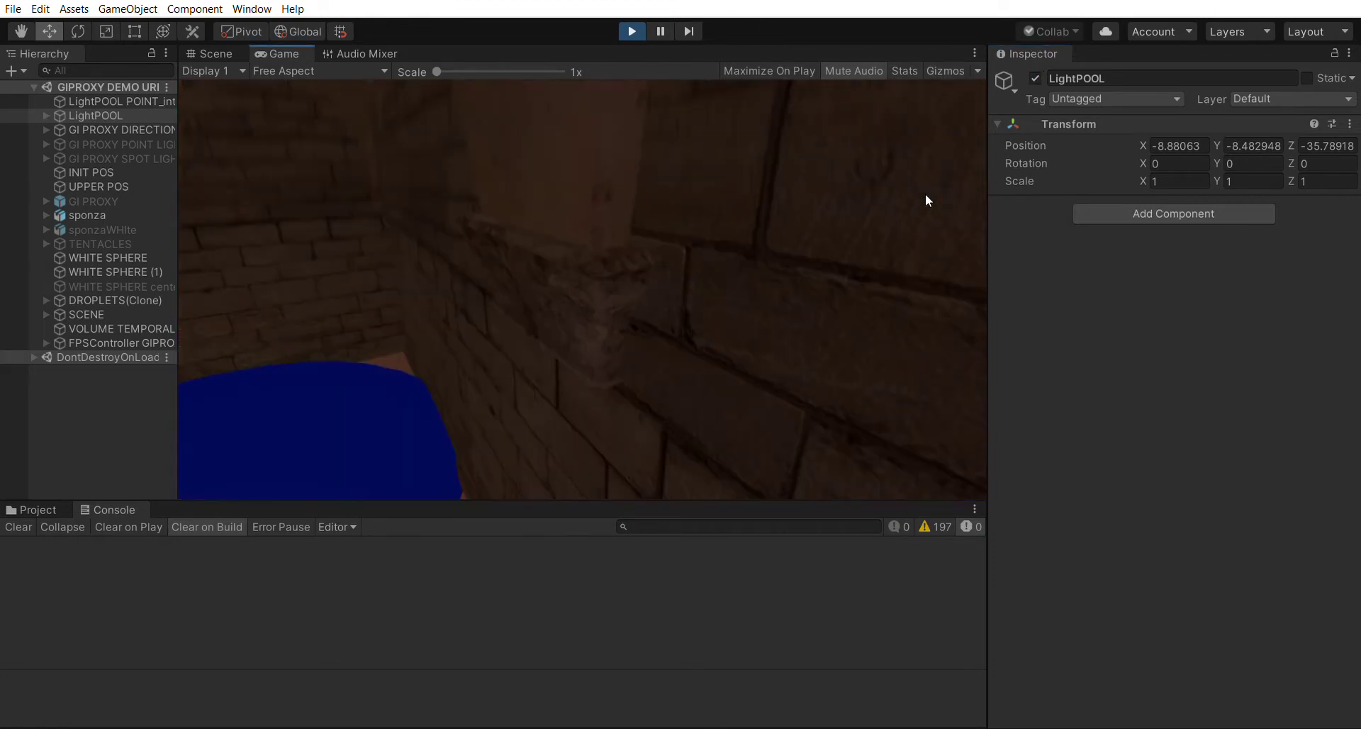
{"action": "key", "text": "s"}
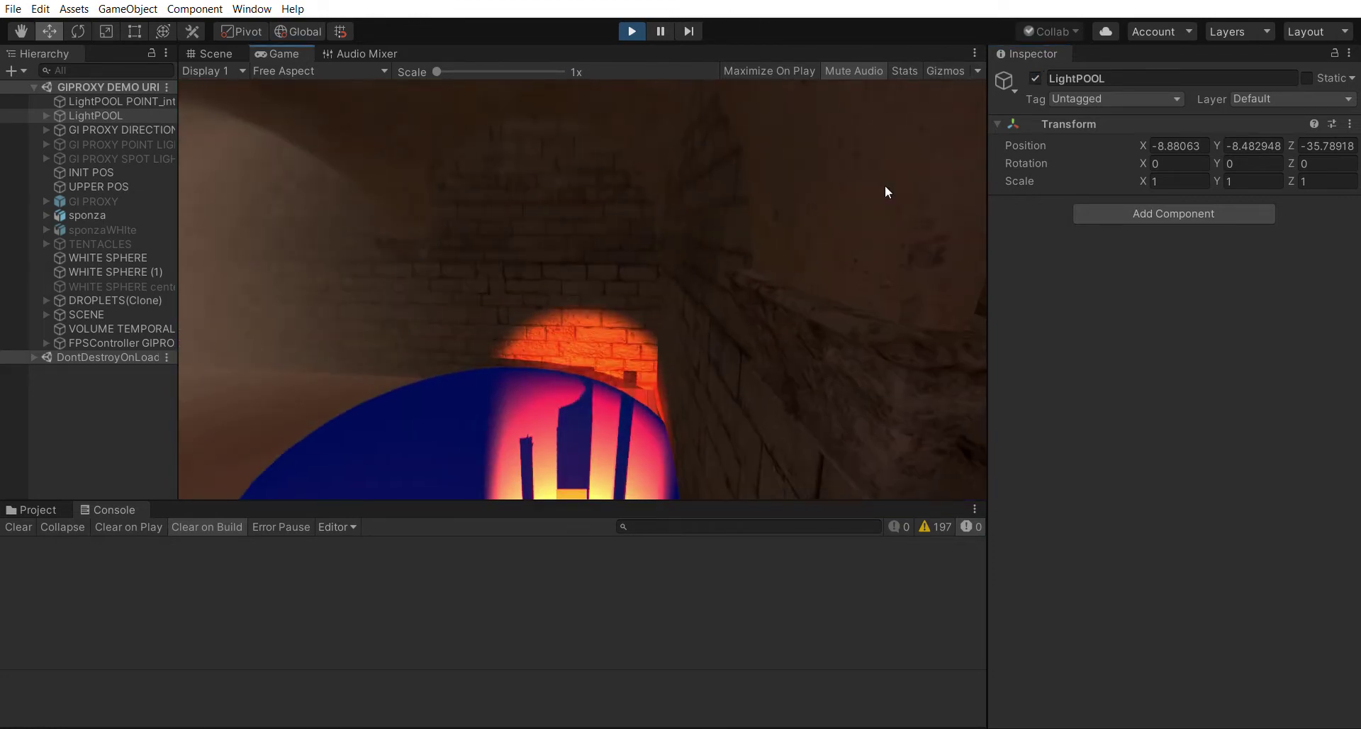
{"action": "key", "text": "s"}
{"action": "key", "text": "s"}
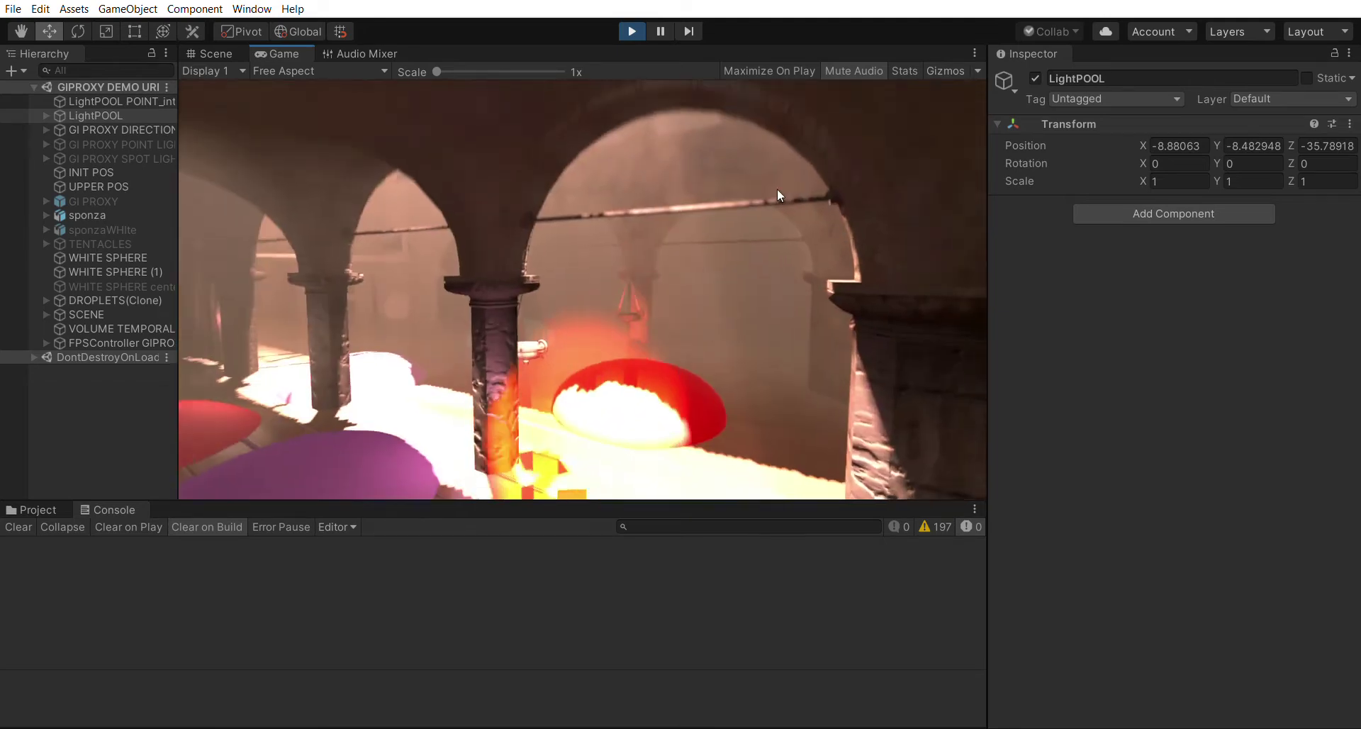
{"action": "key", "text": "w"}
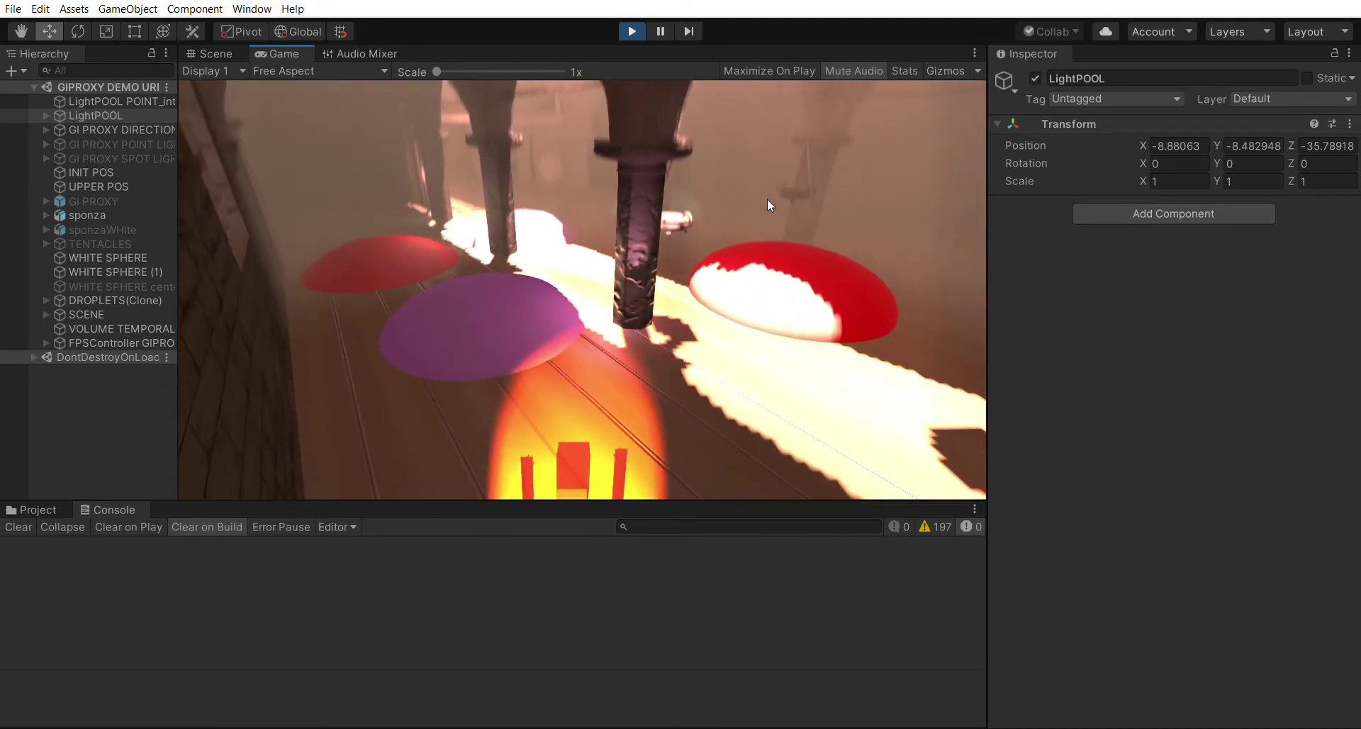
{"action": "key", "text": "s"}
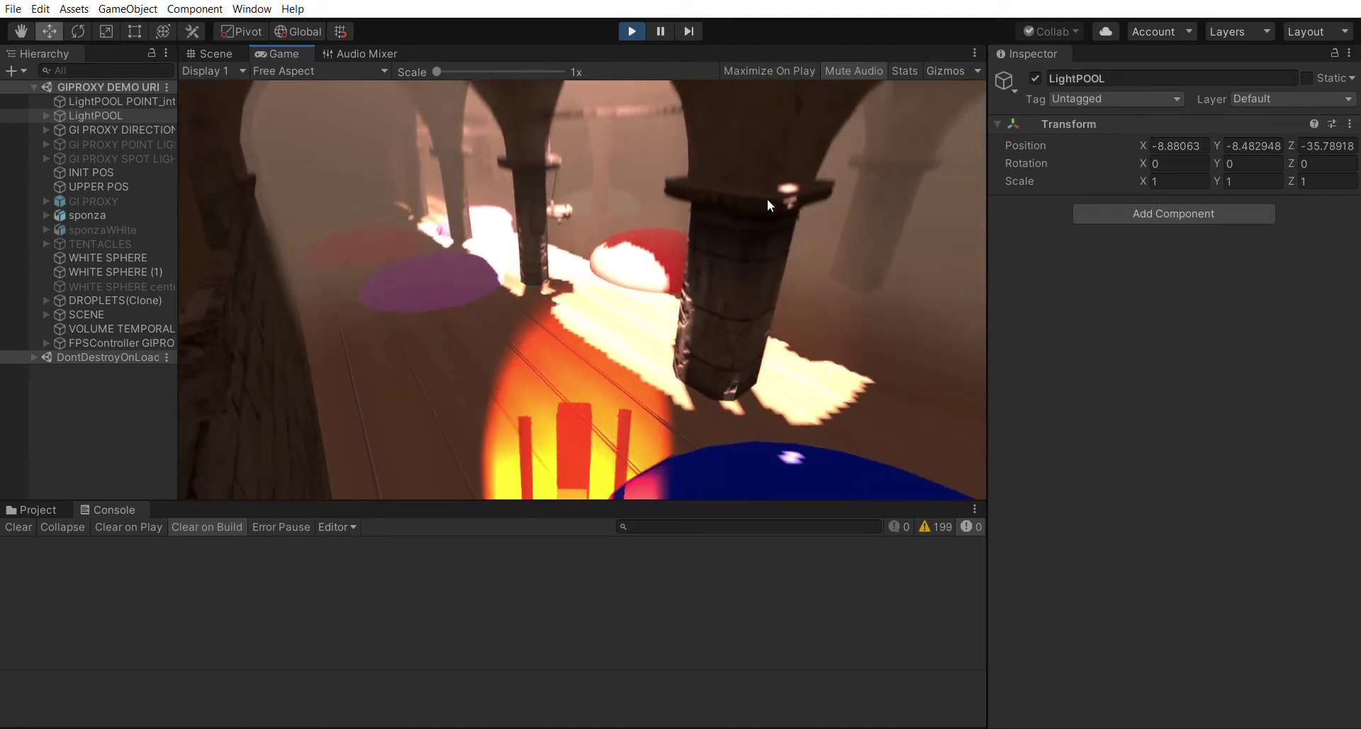
{"action": "key", "text": "w"}
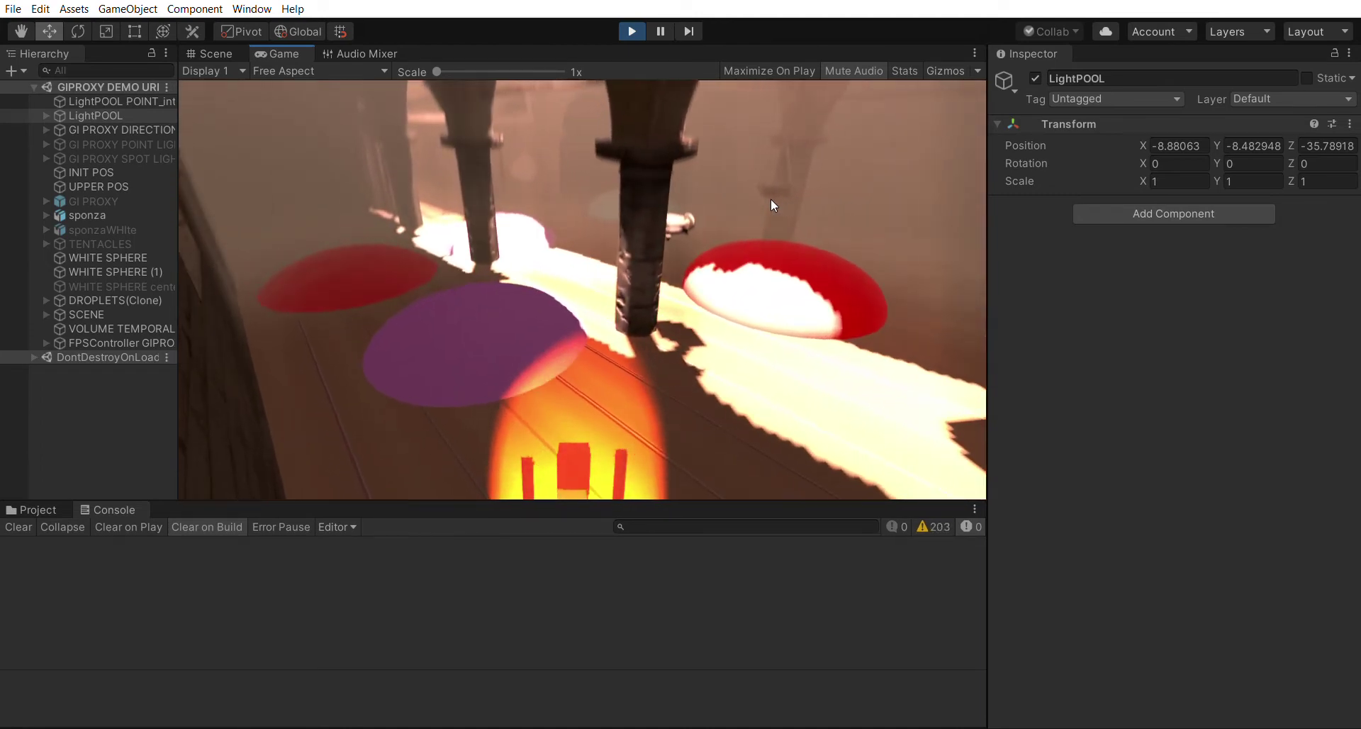
{"action": "key", "text": "w"}
{"action": "key", "text": "d"}
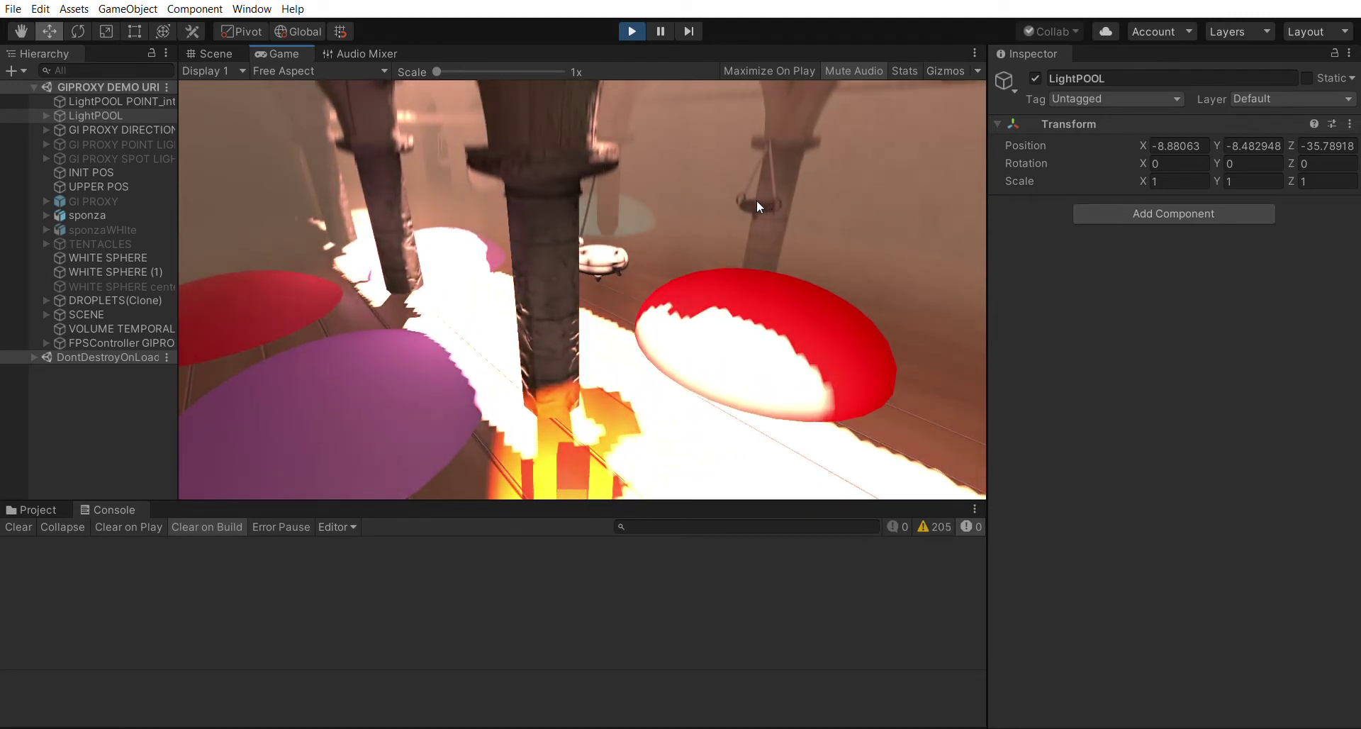
{"action": "left_click", "coordinate": [660, 31]}
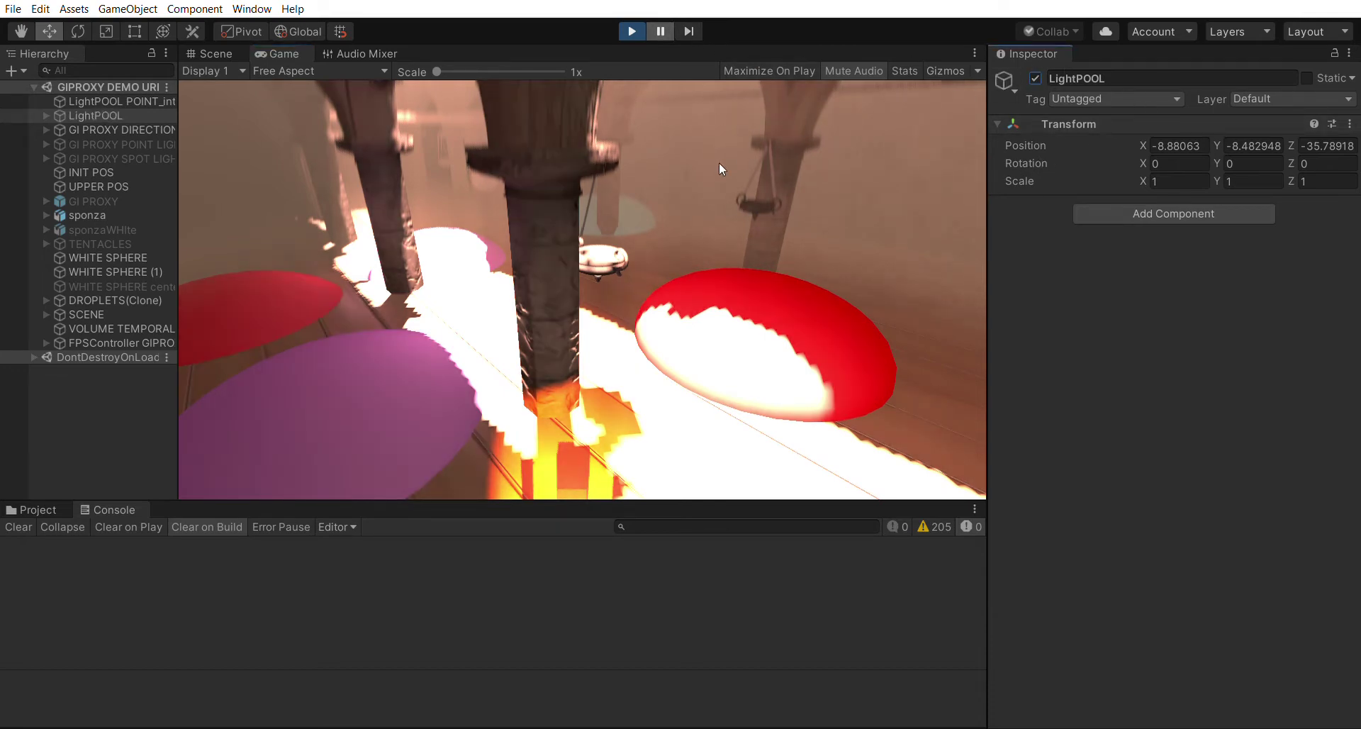
{"action": "left_click", "coordinate": [665, 30]}
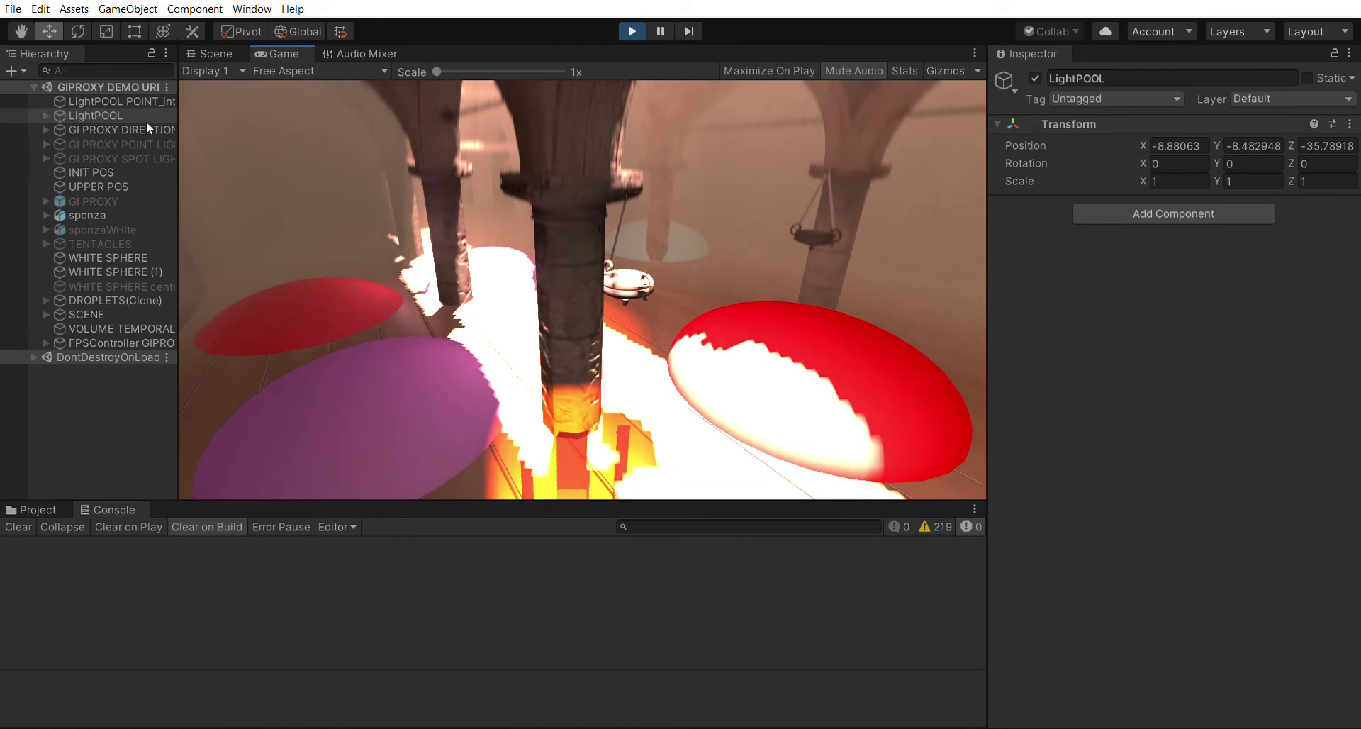
Step: Set the Y rotation of the sun cube under the GI PROXY directional light to 46.58
{"action": "left_click", "coordinate": [45, 112]}
{"action": "key", "text": "Right"}
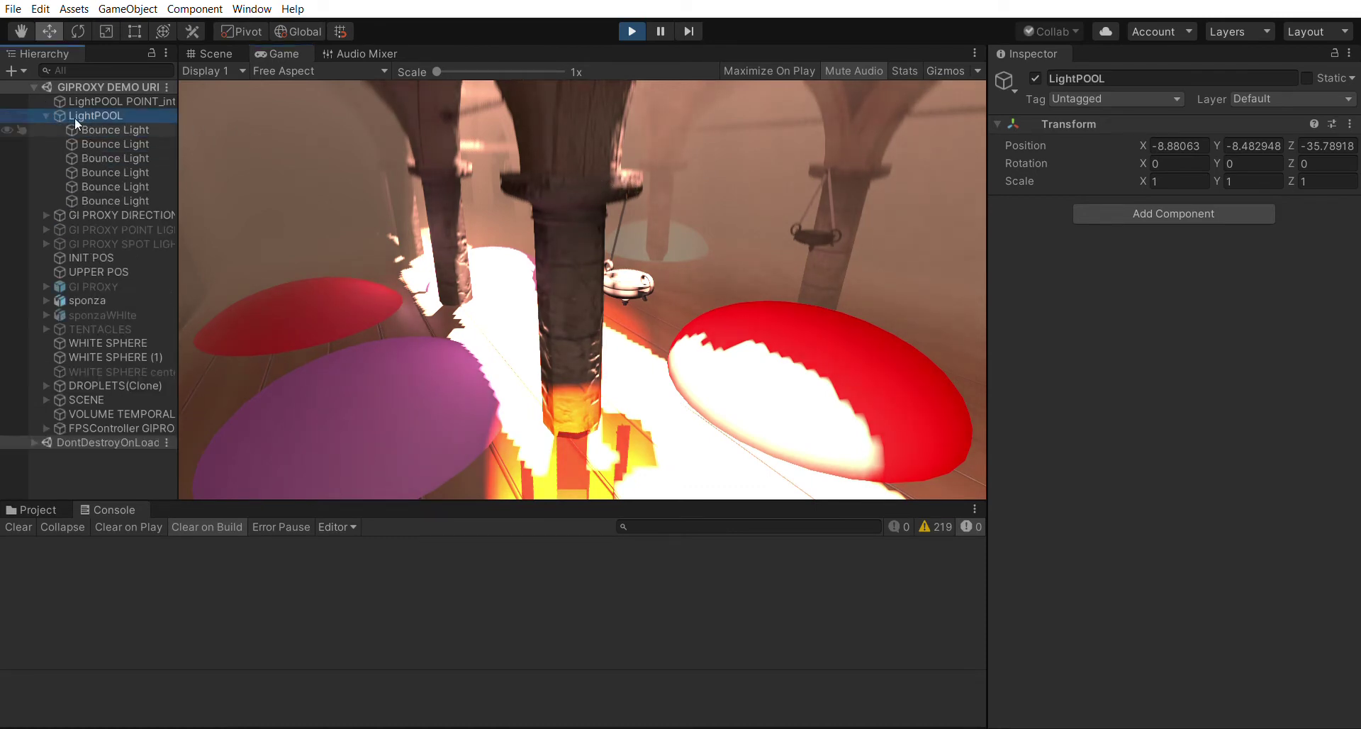
{"action": "left_click", "coordinate": [45, 214]}
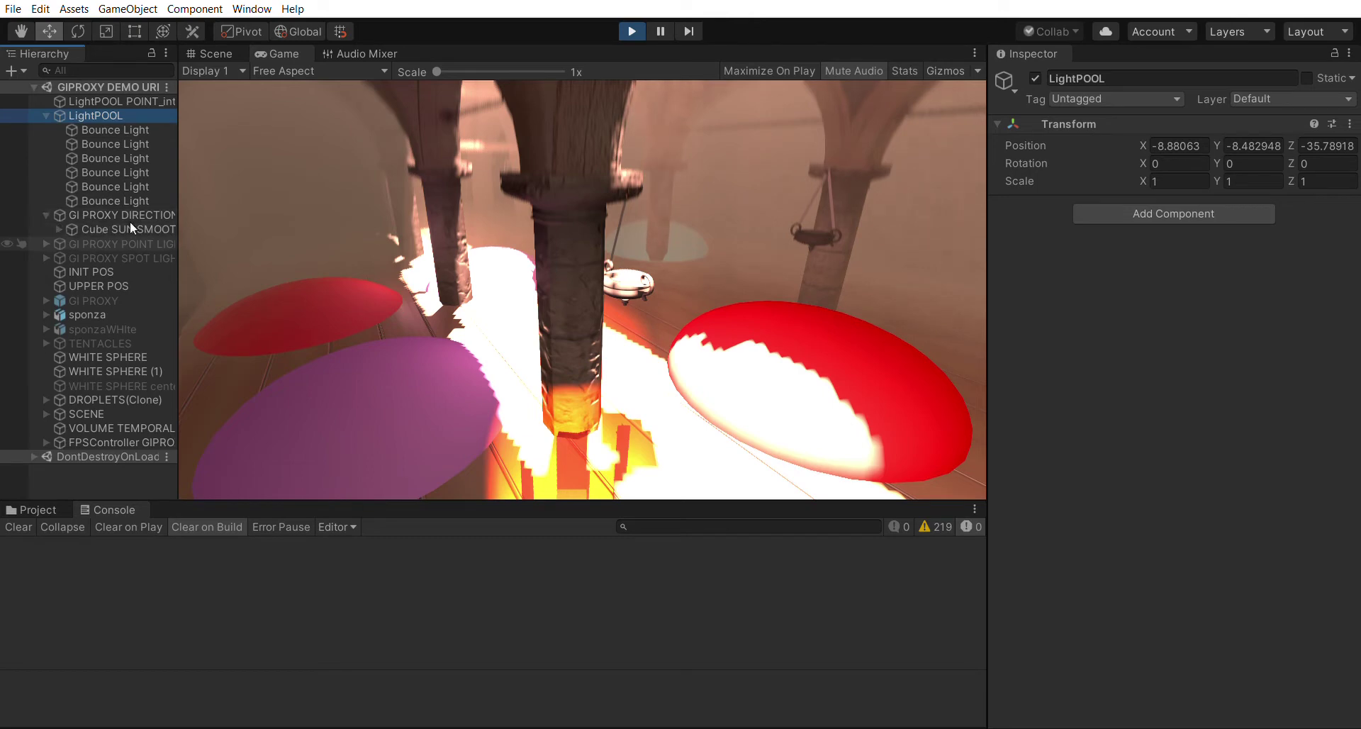
{"action": "left_click", "coordinate": [92, 226]}
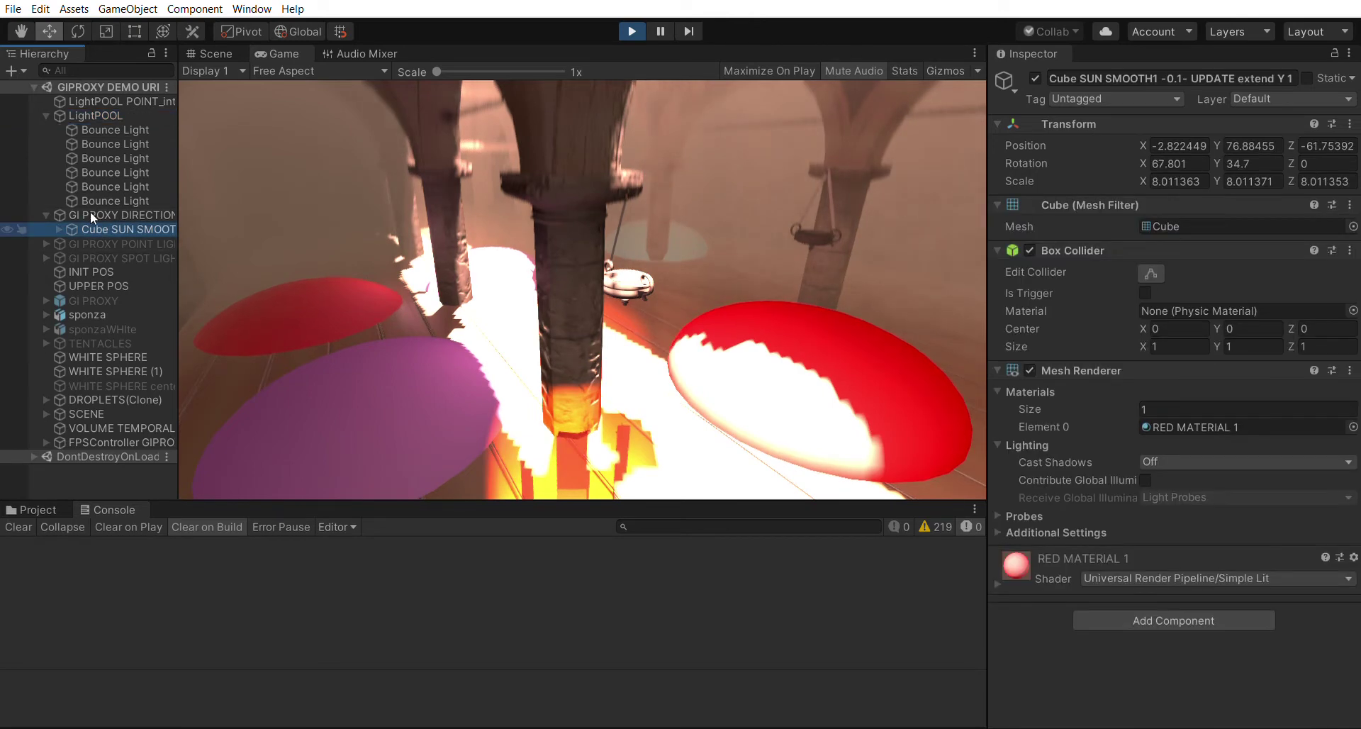
{"action": "left_click", "coordinate": [1213, 151]}
{"action": "left_click_drag", "start_coordinate": [1218, 163], "coordinate": [220, 278]}
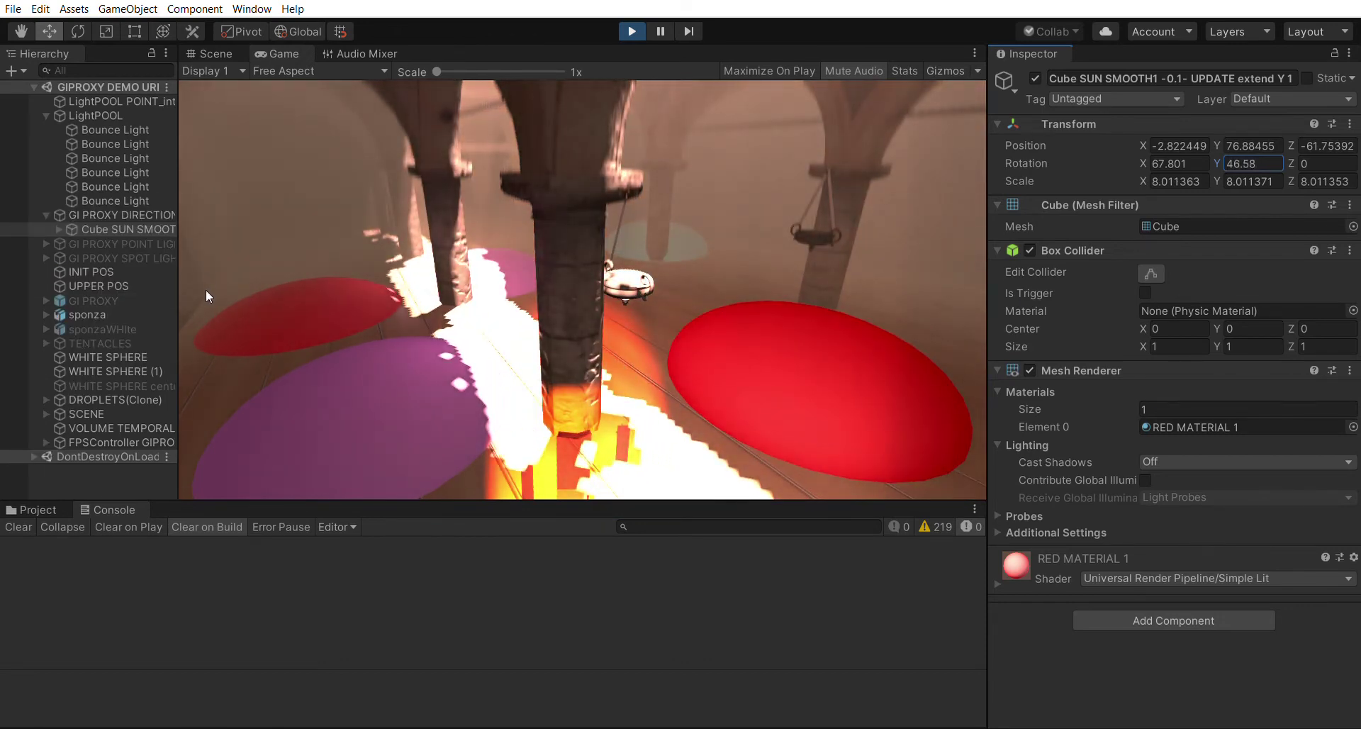
Step: Pause play mode and toggle LightPOOL off and on to compare the bounce lighting under the rotated sun
{"action": "left_click", "coordinate": [95, 115]}
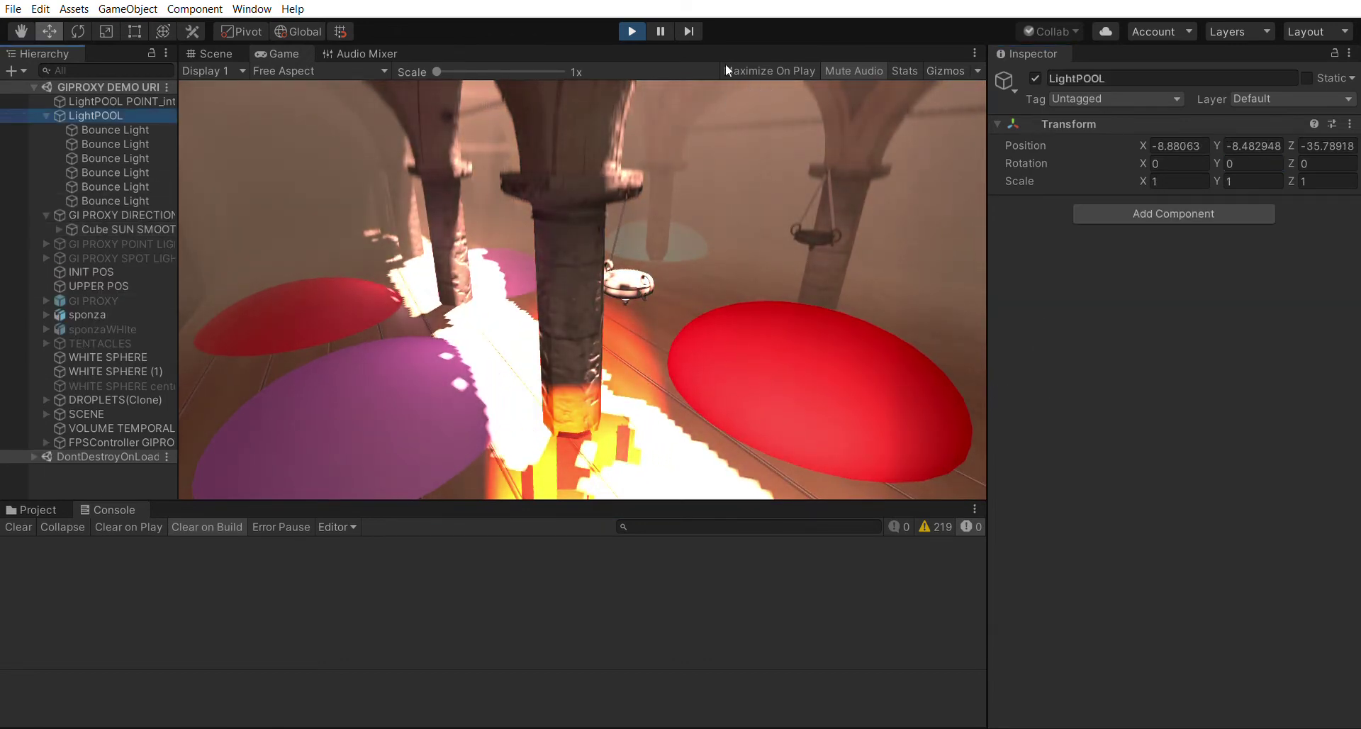
{"action": "left_click", "coordinate": [660, 31]}
{"action": "left_click", "coordinate": [1036, 74]}
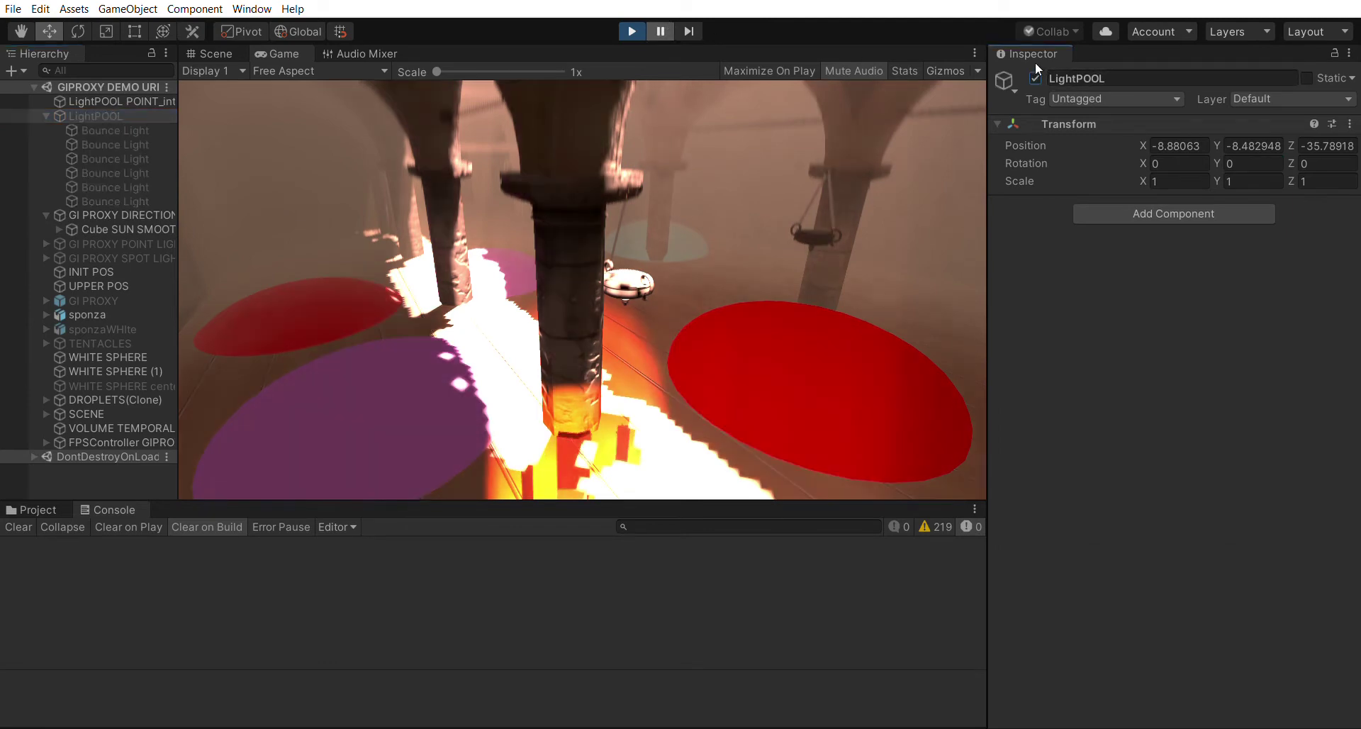
Step: Set Update_Color_Dist to 10 in the Light Collisions PDM script of GameLight0 under the sun cube, and resume playback
{"action": "left_click", "coordinate": [80, 228]}
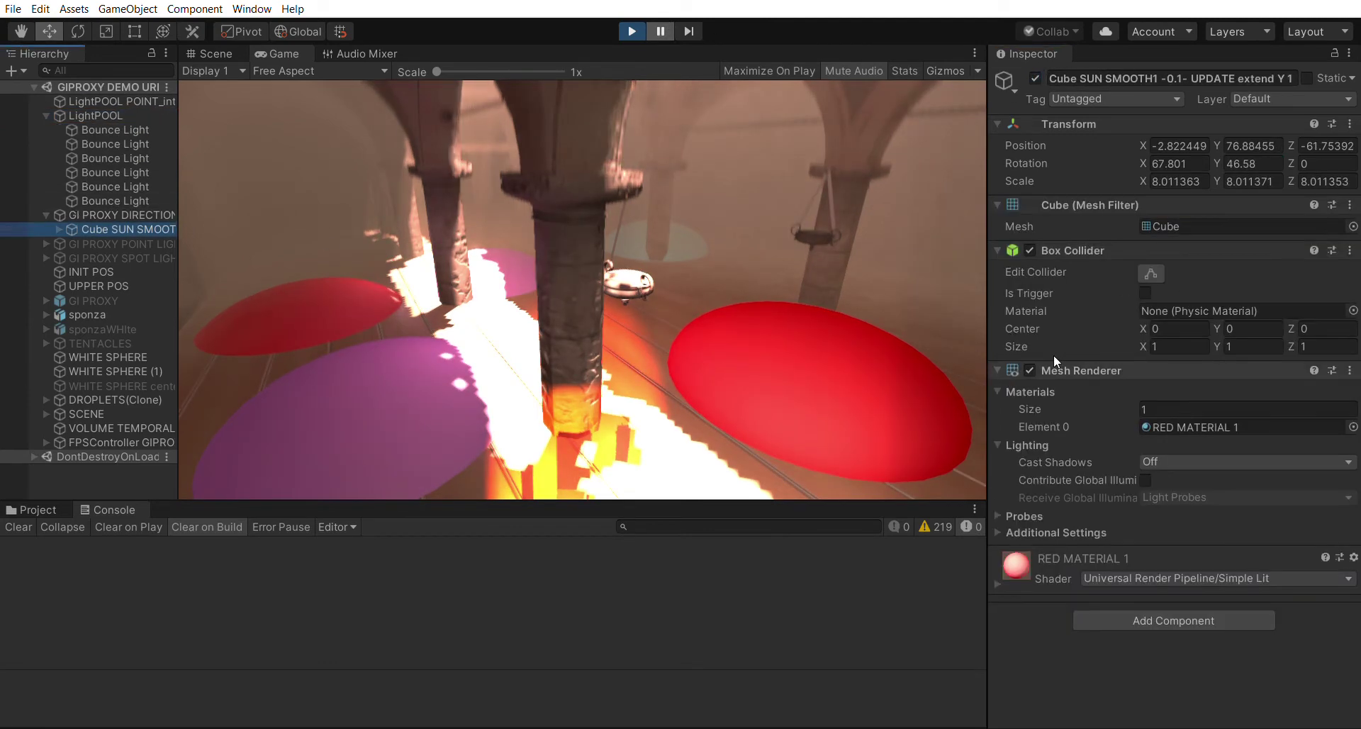
{"action": "left_click", "coordinate": [59, 228]}
{"action": "key", "text": "Down"}
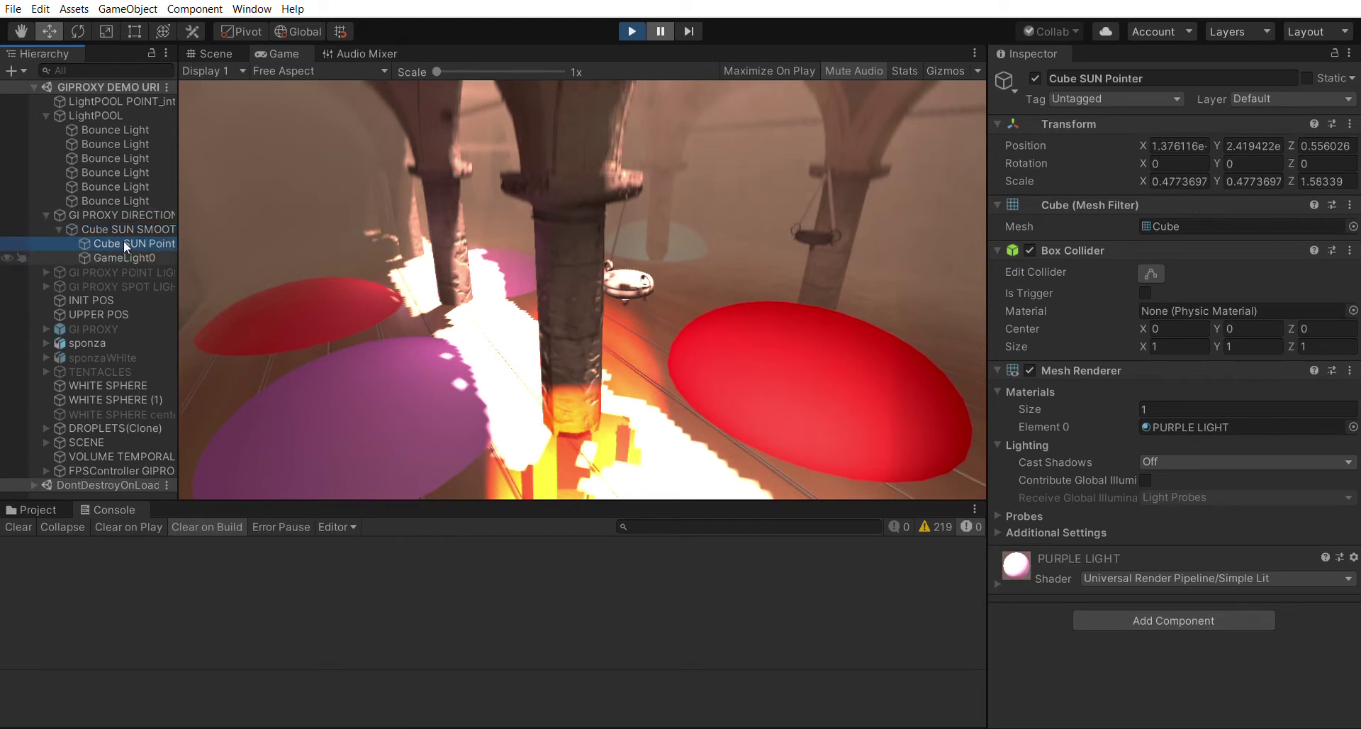
{"action": "key", "text": "Down"}
{"action": "scroll", "coordinate": [1280, 425], "scroll_direction": "down", "scroll_amount": 4}
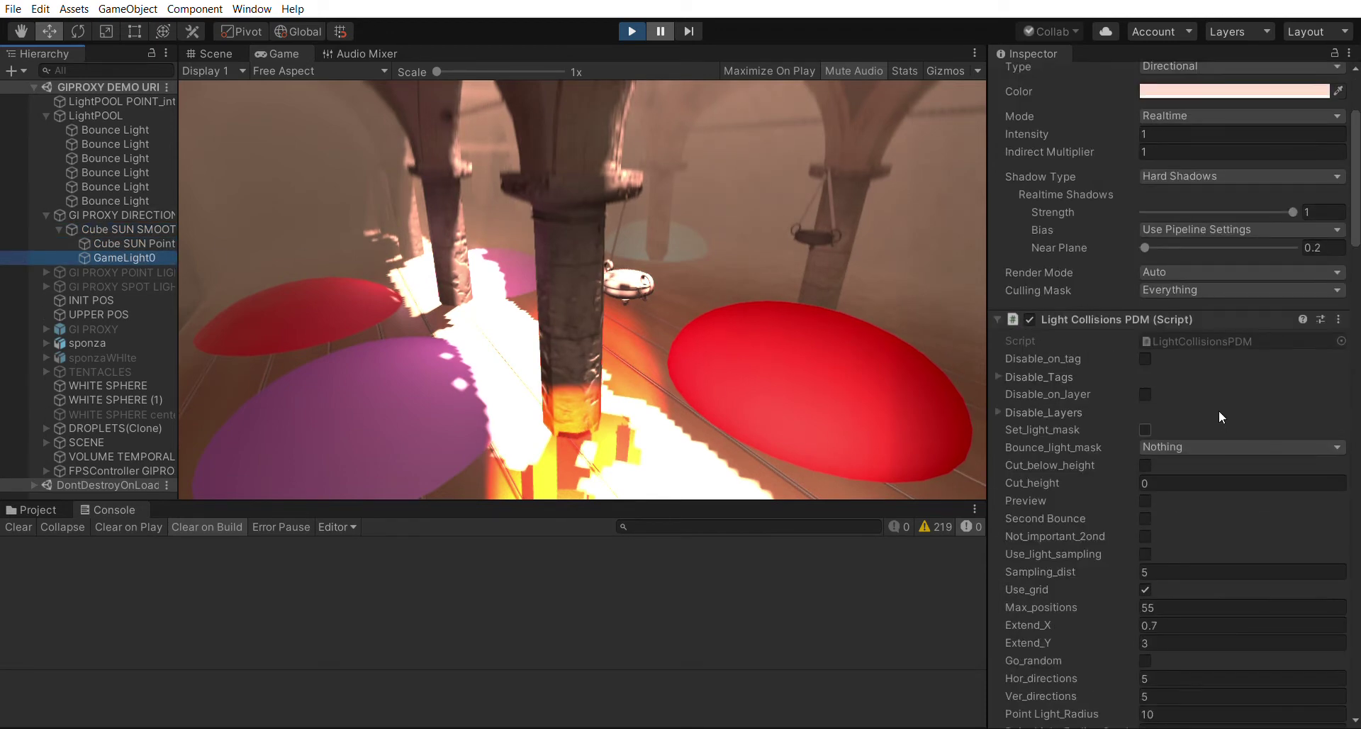
{"action": "scroll", "coordinate": [1232, 363], "scroll_direction": "down", "scroll_amount": 4}
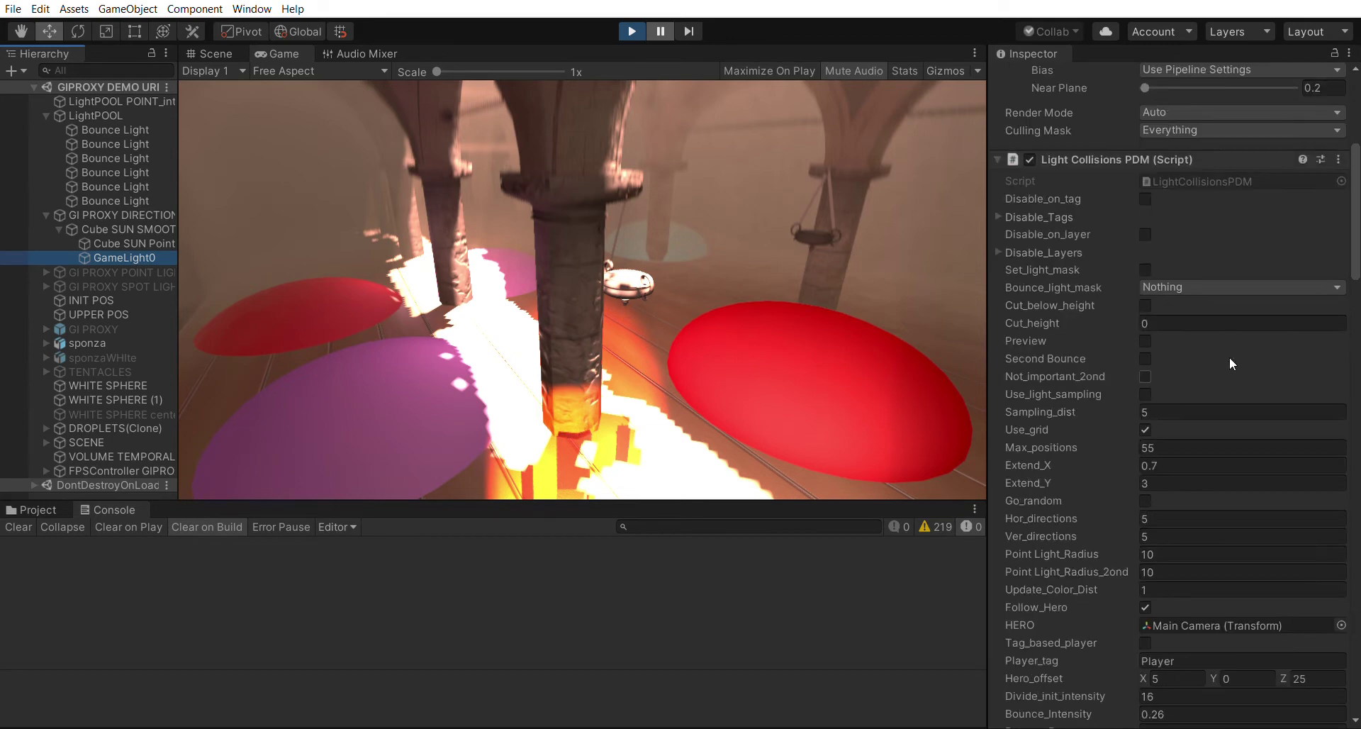
{"action": "scroll", "coordinate": [1229, 363], "scroll_direction": "down", "scroll_amount": 4}
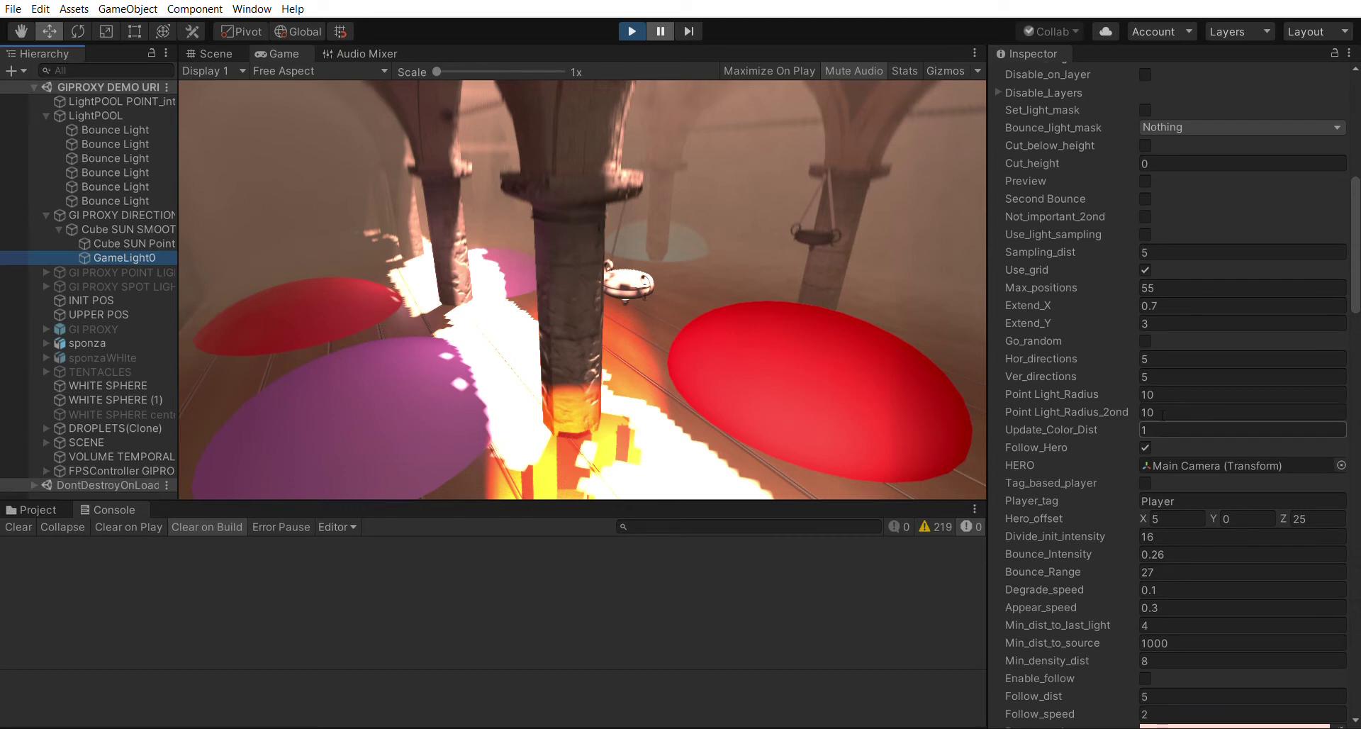
{"action": "scroll", "coordinate": [1152, 417], "scroll_direction": "down", "scroll_amount": 3}
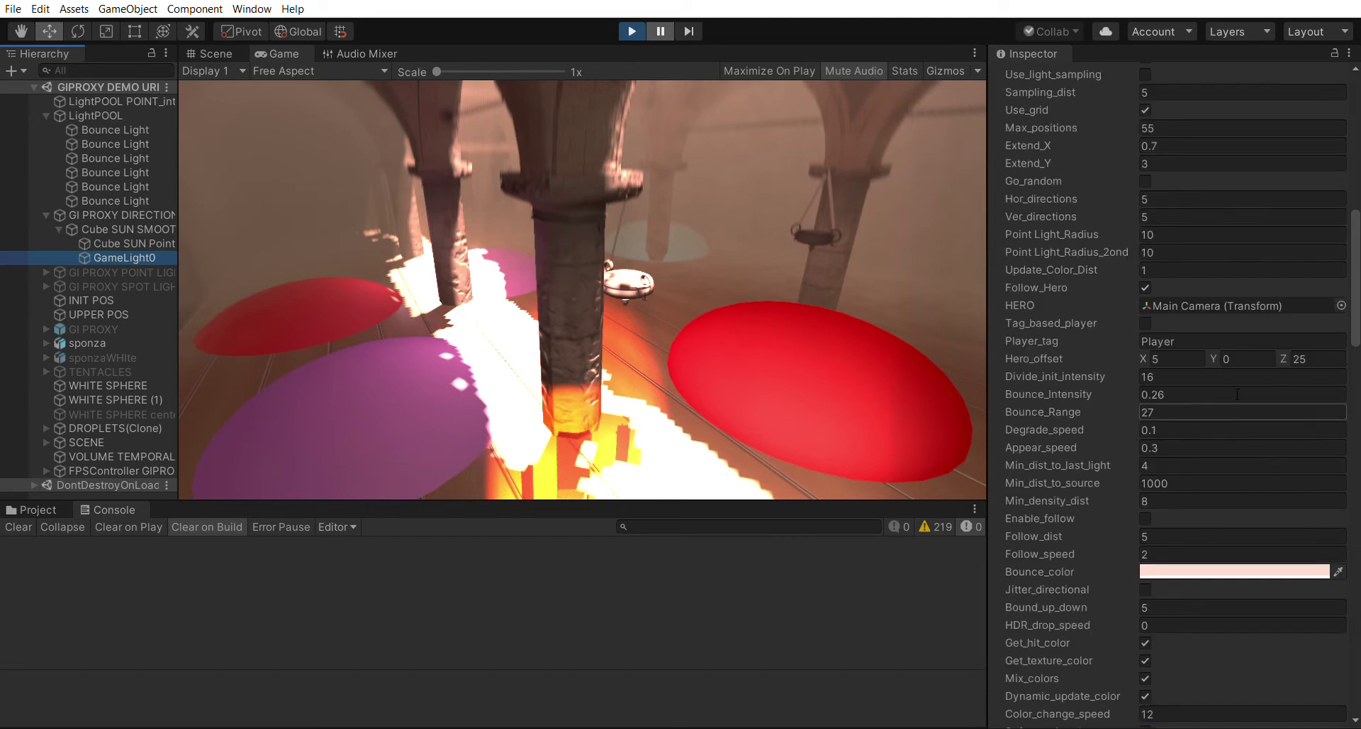
{"action": "left_click", "coordinate": [1167, 263]}
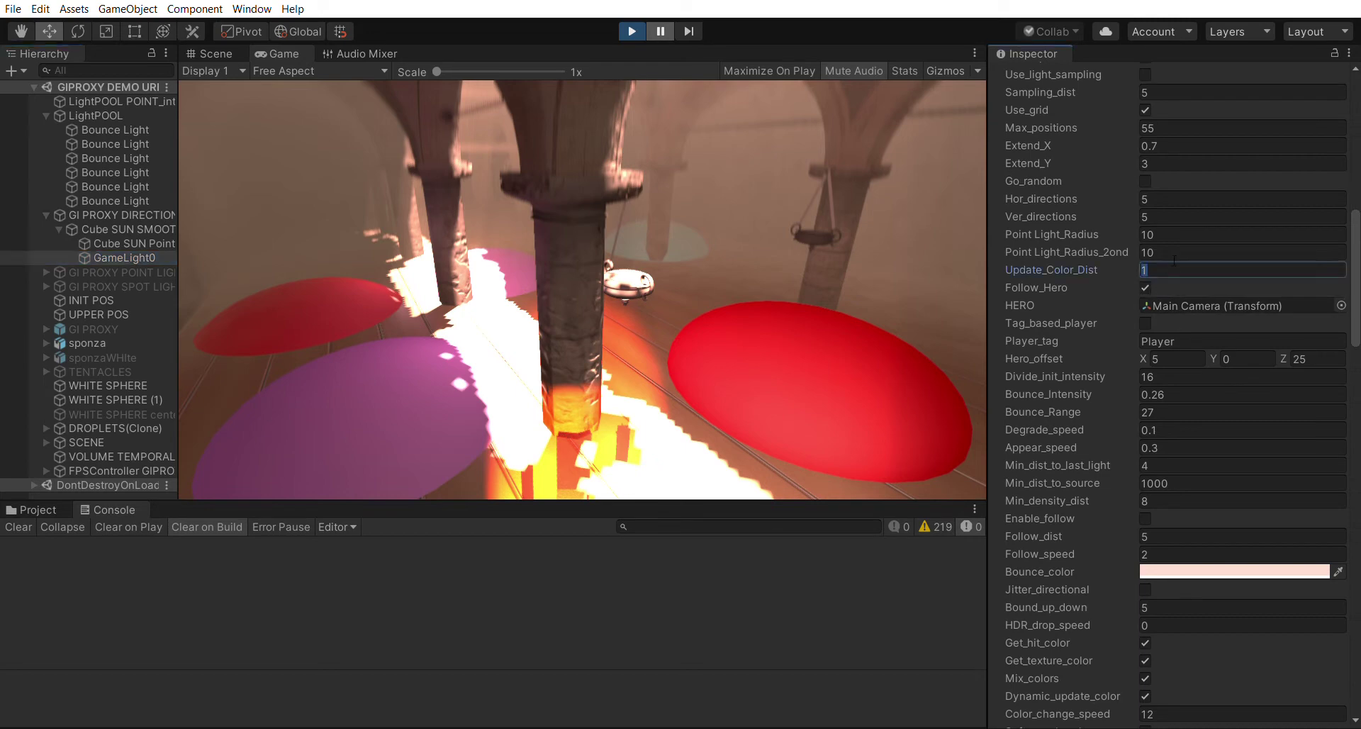
{"action": "left_click", "coordinate": [667, 15]}
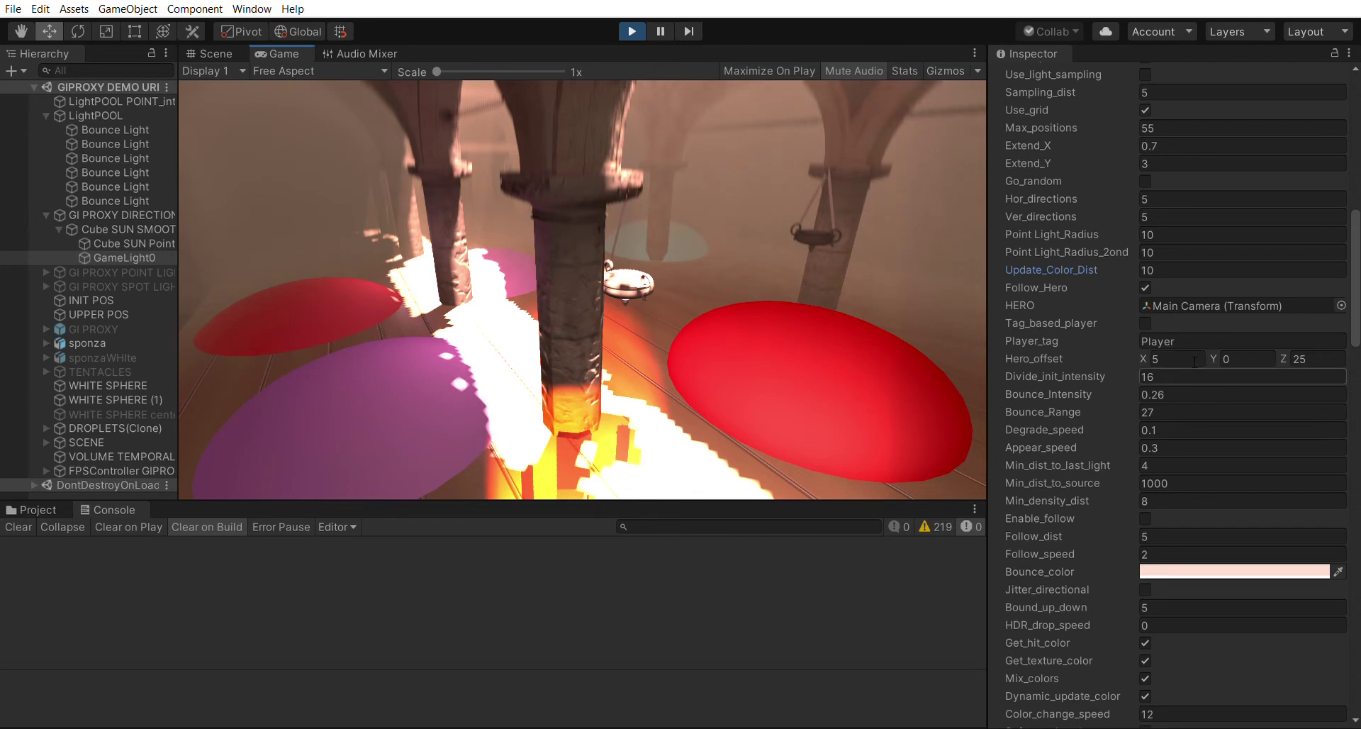
Step: Set GameLight0's Bounce_Intensity to 0.16 and its Degrade_speed to 0.01
{"action": "double_click", "coordinate": [1157, 395]}
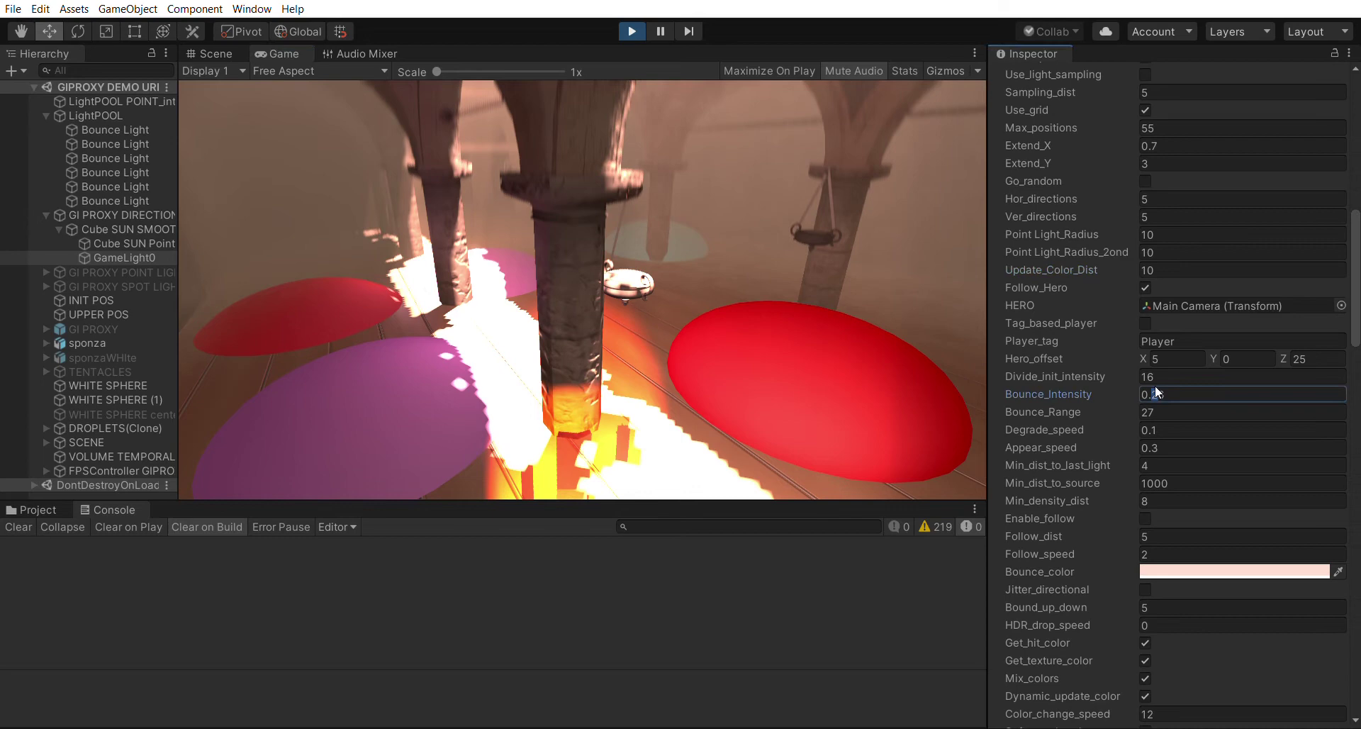
{"action": "type", "text": "1"}
{"action": "left_click", "coordinate": [1176, 428]}
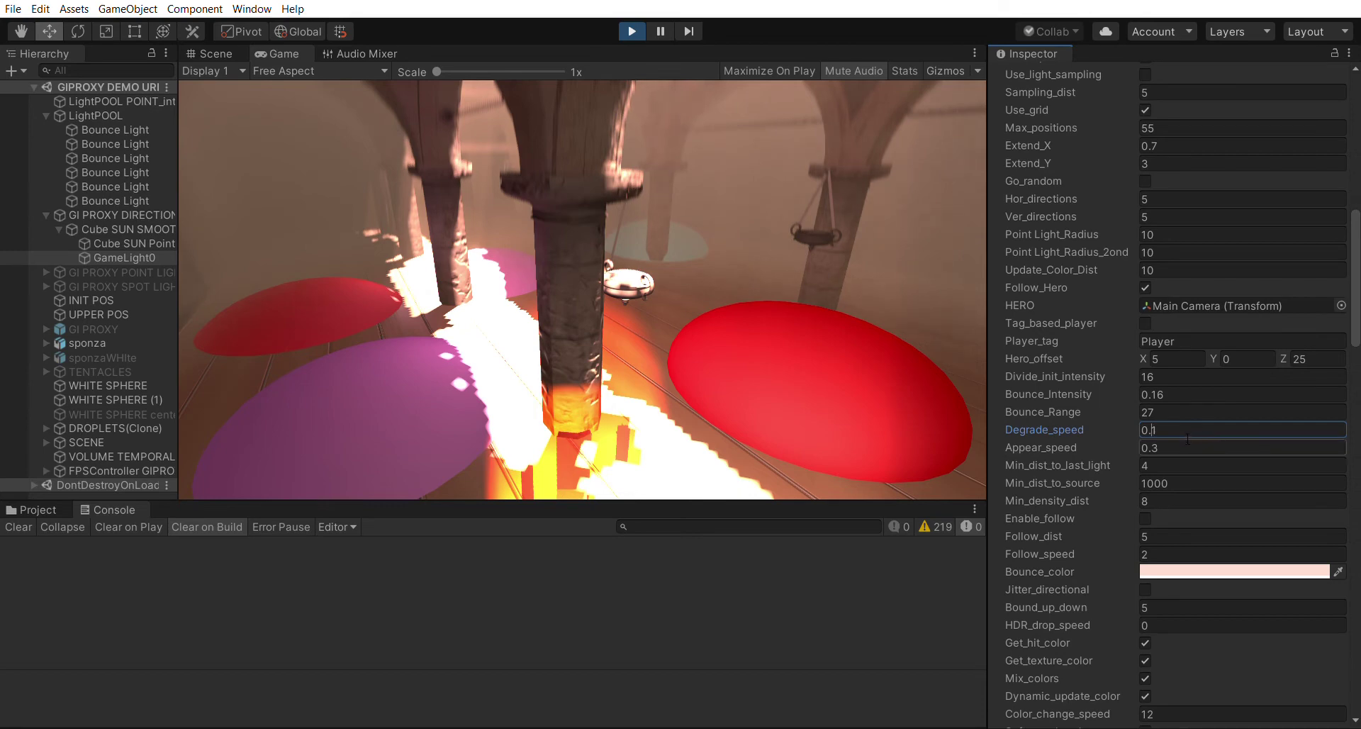
Step: Set GameLight0's Appear_speed to 0.03
{"action": "left_click", "coordinate": [1151, 447]}
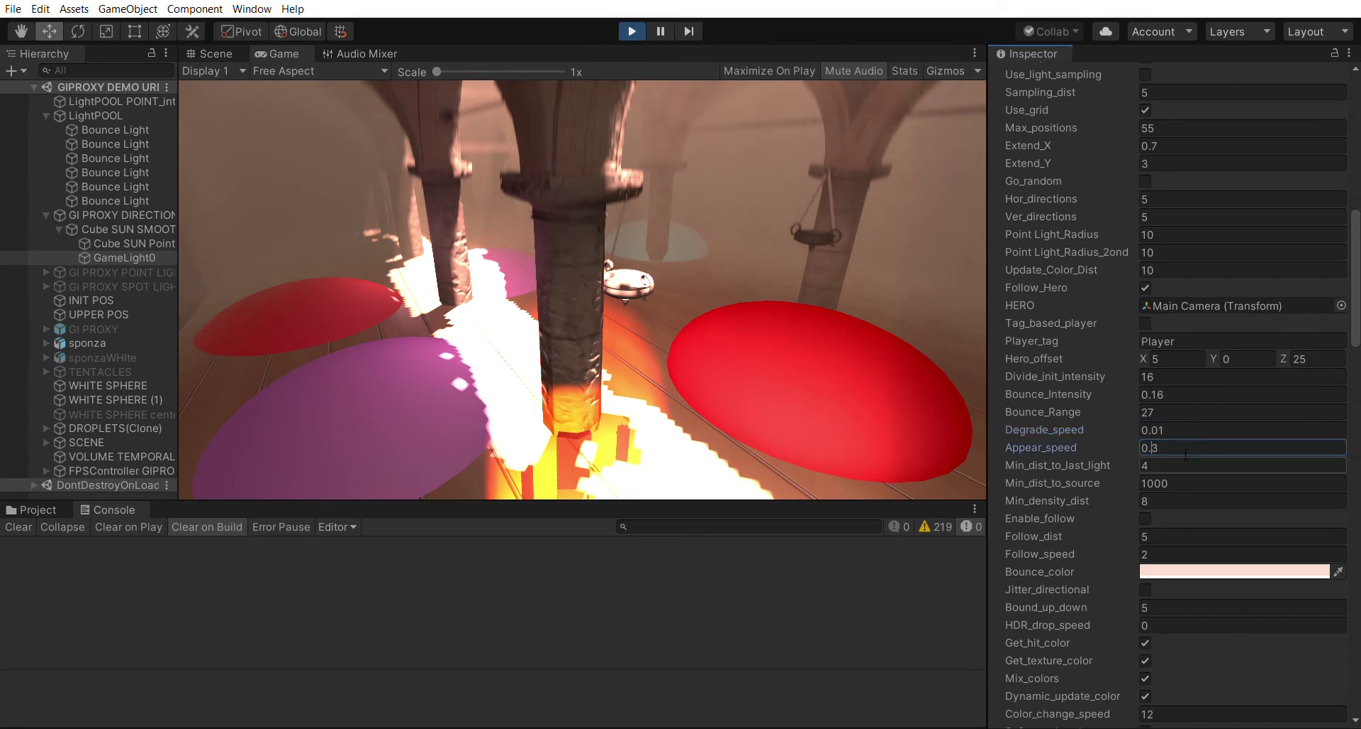
{"action": "type", "text": "0"}
Step: Set the Y rotation of Cube SUN Pointer to 9.4, and swing its parent sun cube's Y rotation through -20.28 to 80.69
{"action": "left_click", "coordinate": [138, 244]}
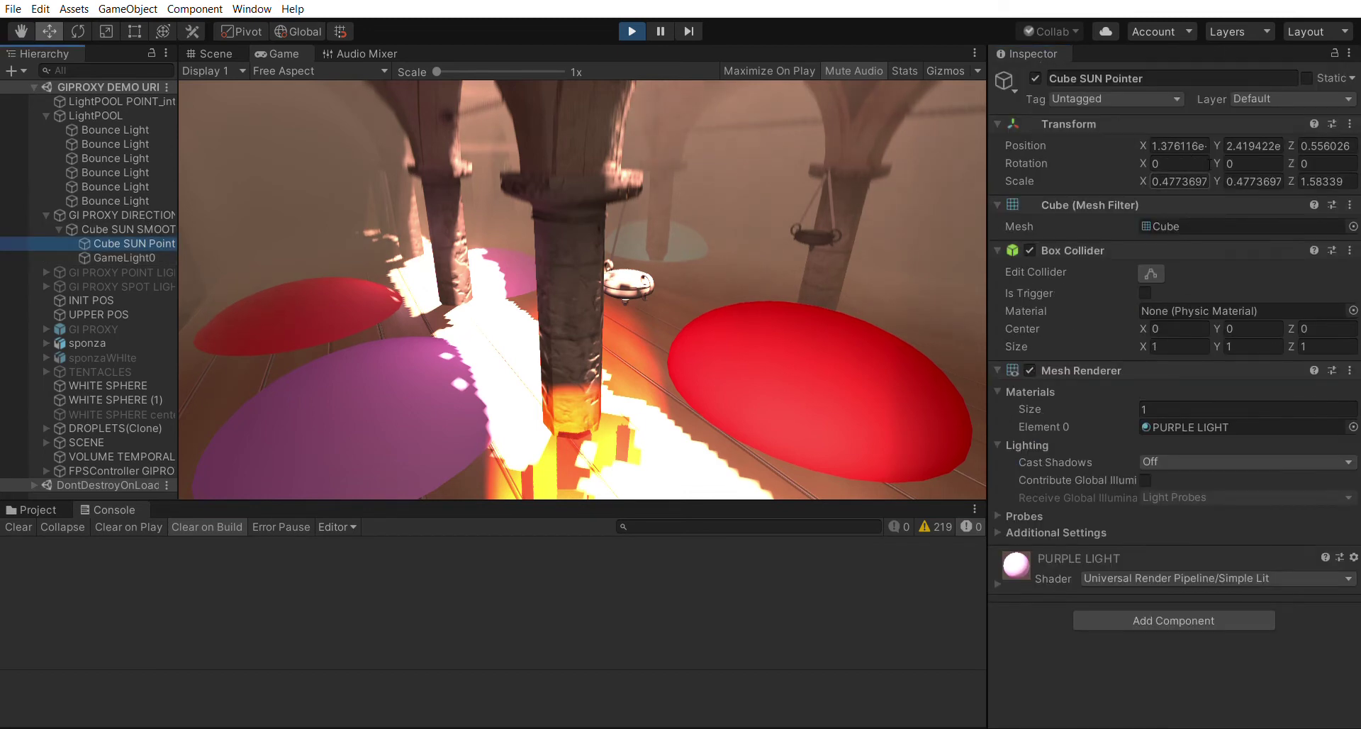
{"action": "left_click_drag", "start_coordinate": [1217, 163], "coordinate": [787, 168]}
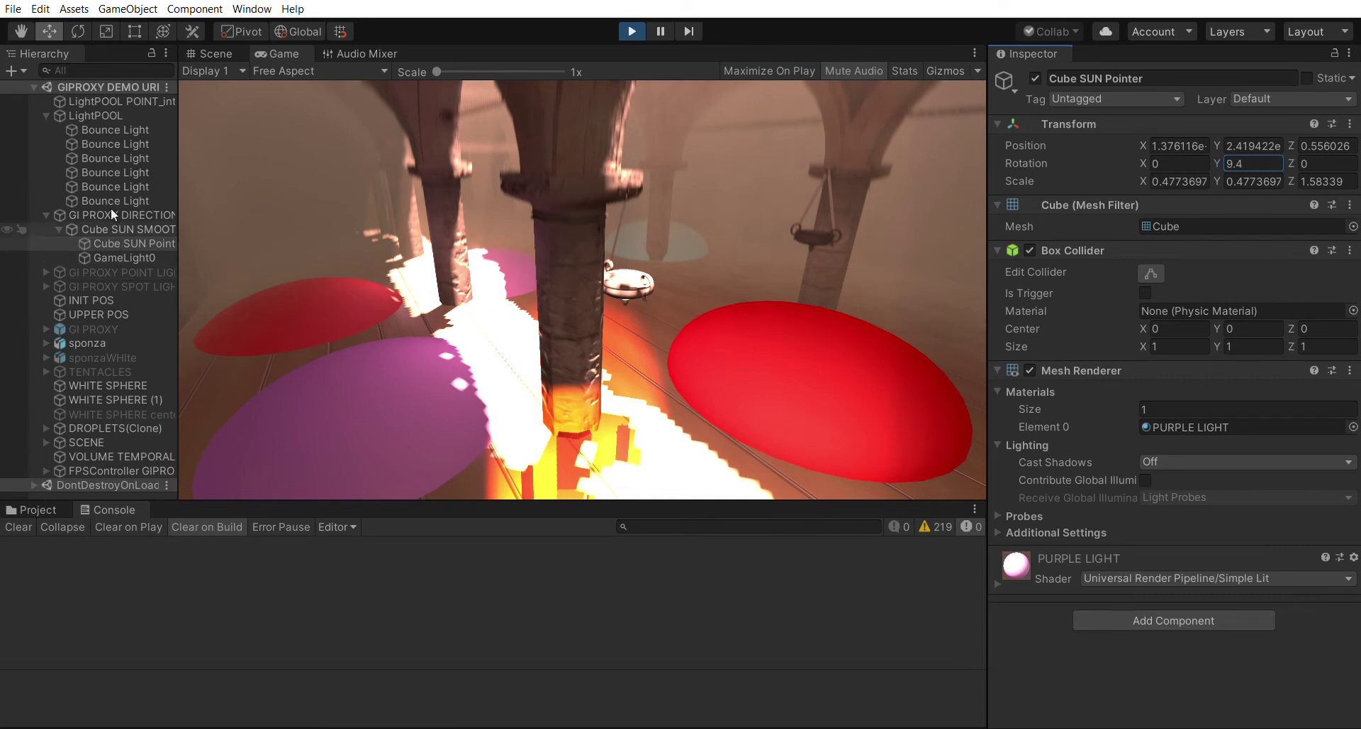
{"action": "left_click", "coordinate": [117, 229]}
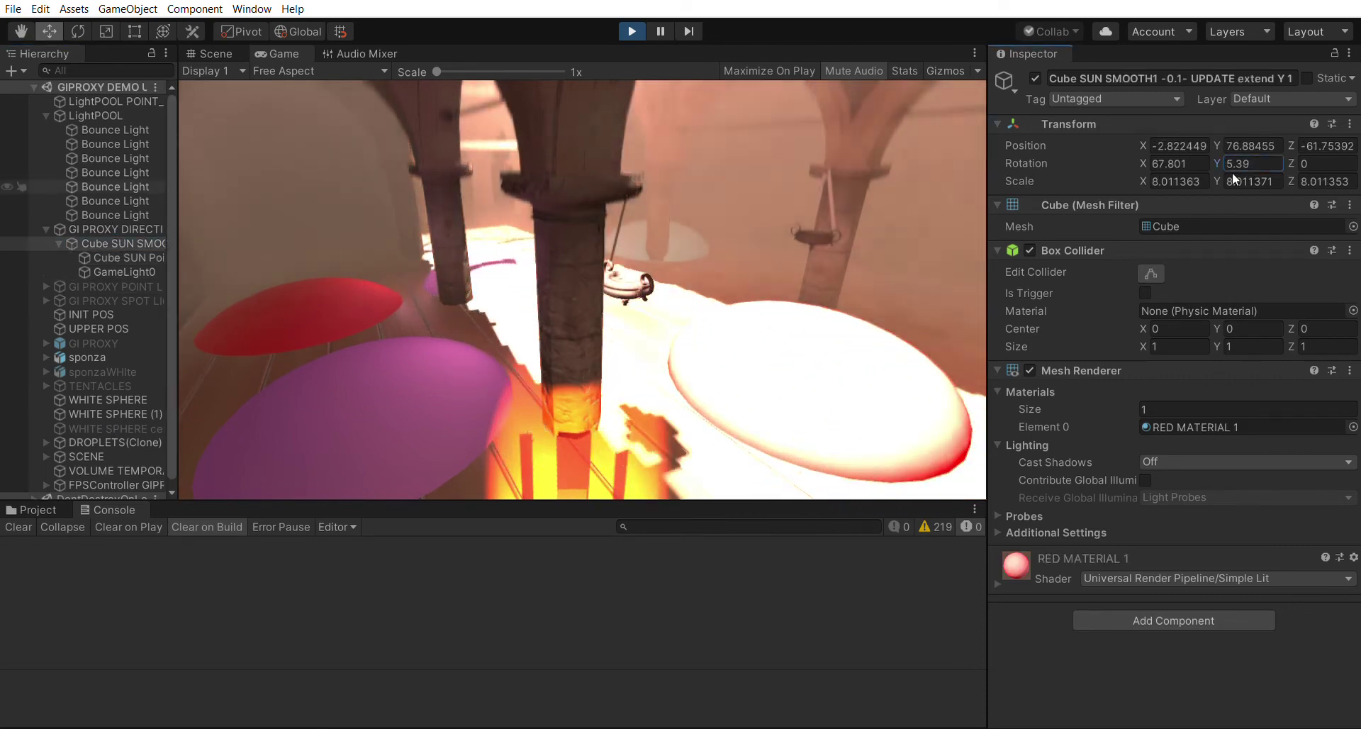
{"action": "left_click_drag", "start_coordinate": [1233, 173], "coordinate": [592, 217]}
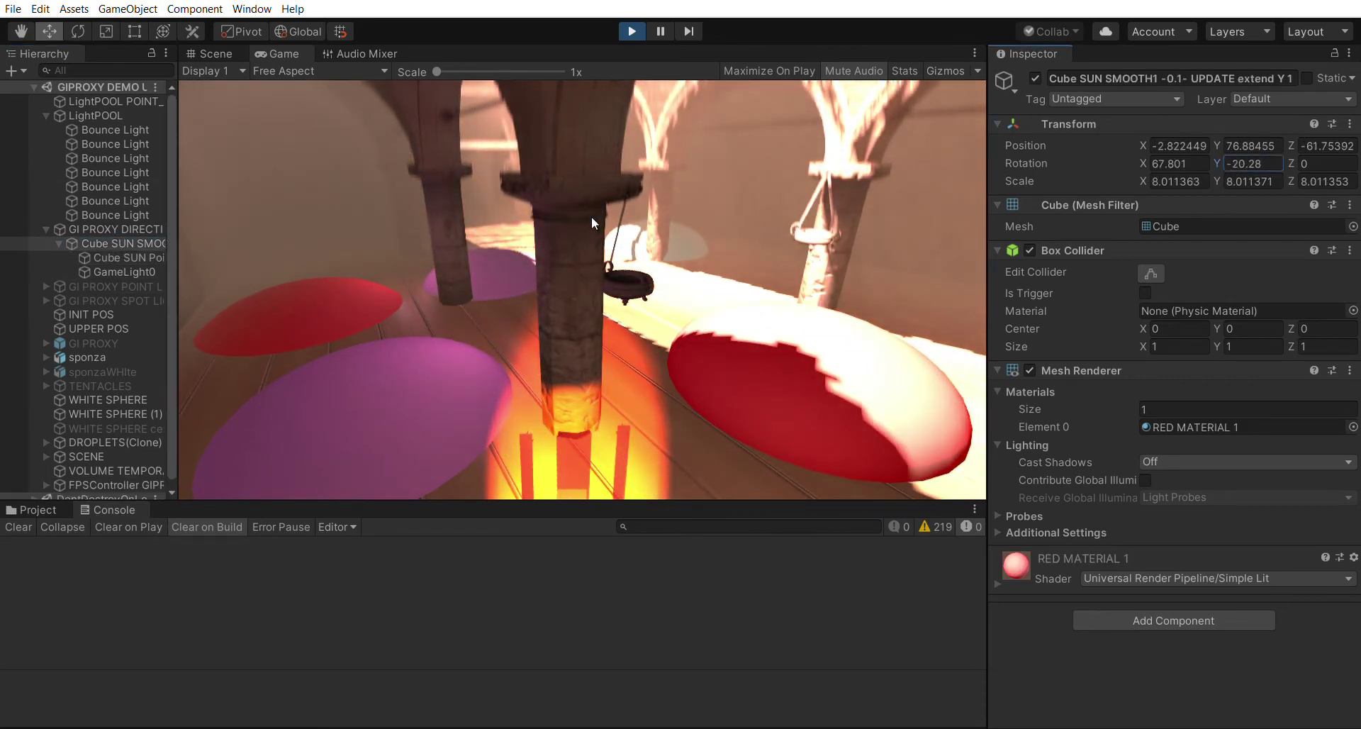
{"action": "left_click_drag", "start_coordinate": [591, 215], "coordinate": [878, 163]}
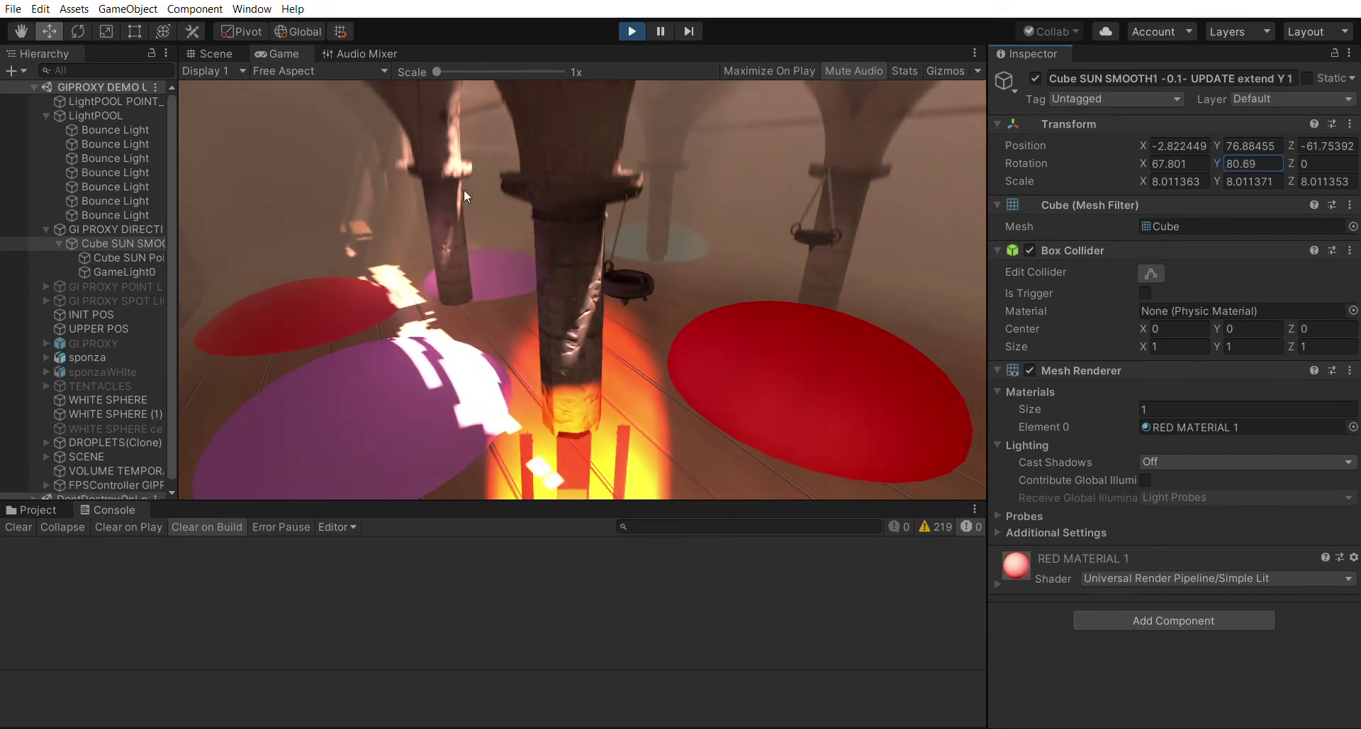
Step: Swing the sun cube's Y rotation to -158.1 and back to 37.2 while the game plays
{"action": "left_click", "coordinate": [96, 116]}
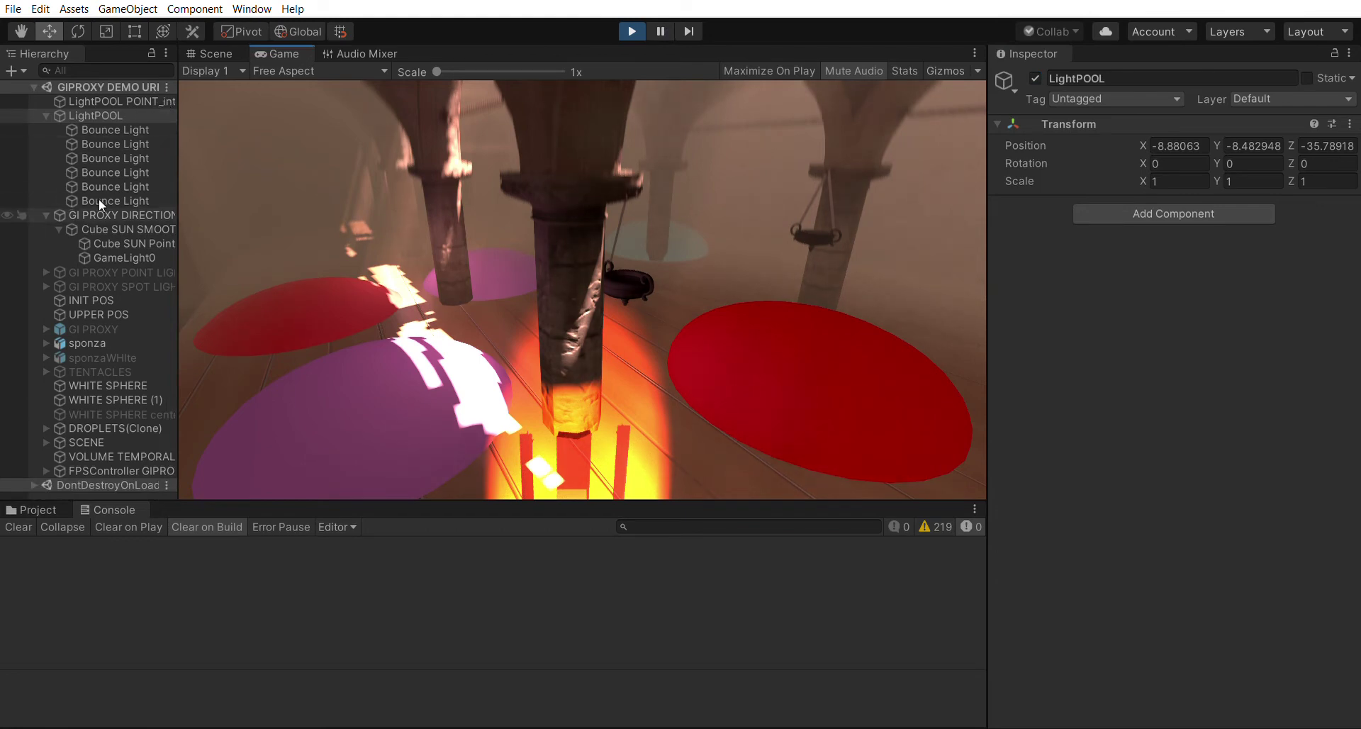
{"action": "left_click", "coordinate": [110, 229]}
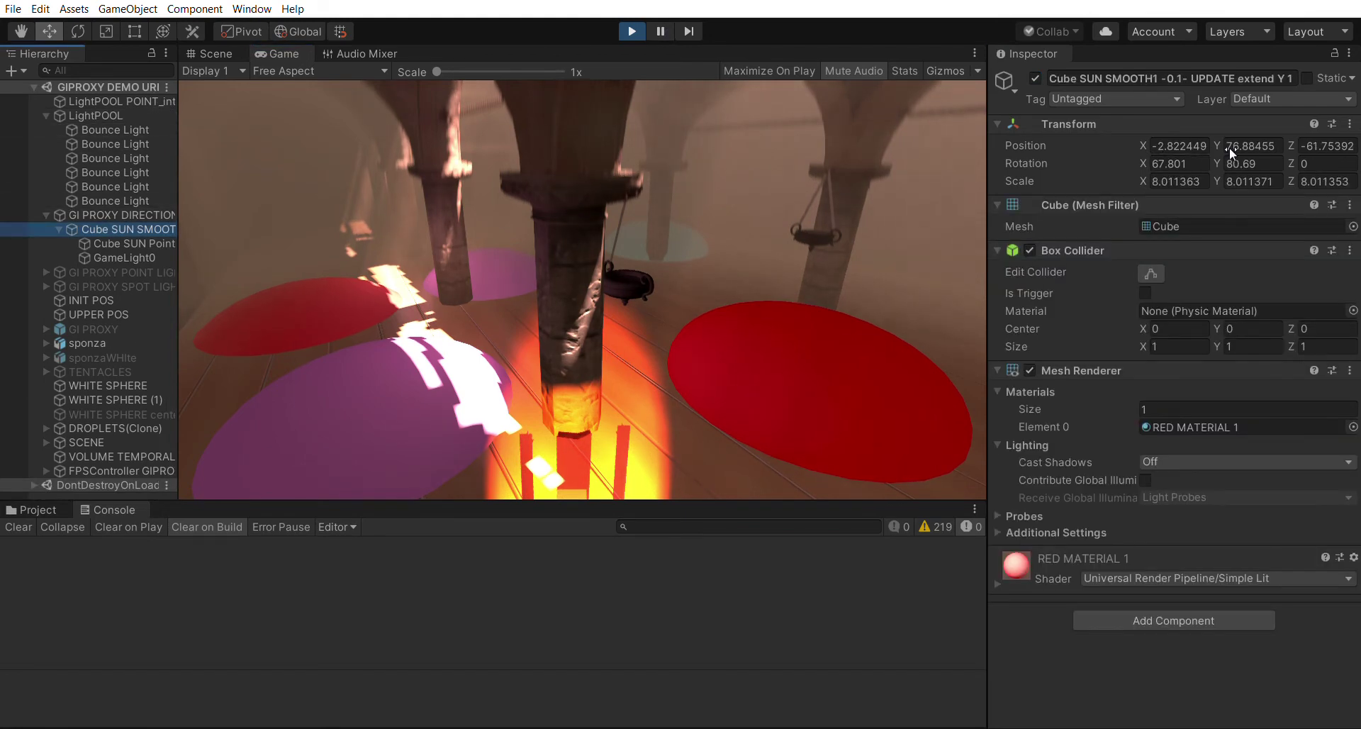
{"action": "left_click_drag", "start_coordinate": [1217, 164], "coordinate": [185, 150]}
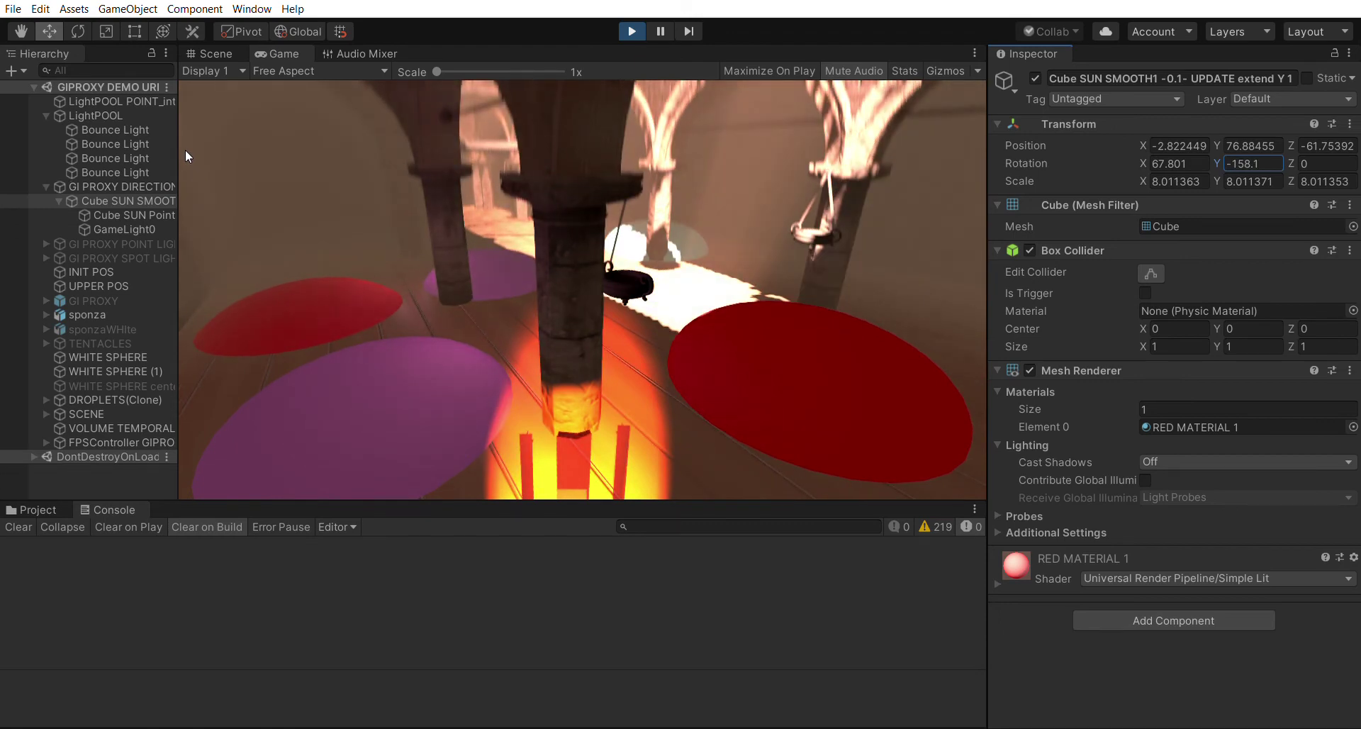
{"action": "left_click_drag", "start_coordinate": [185, 151], "coordinate": [1034, 180]}
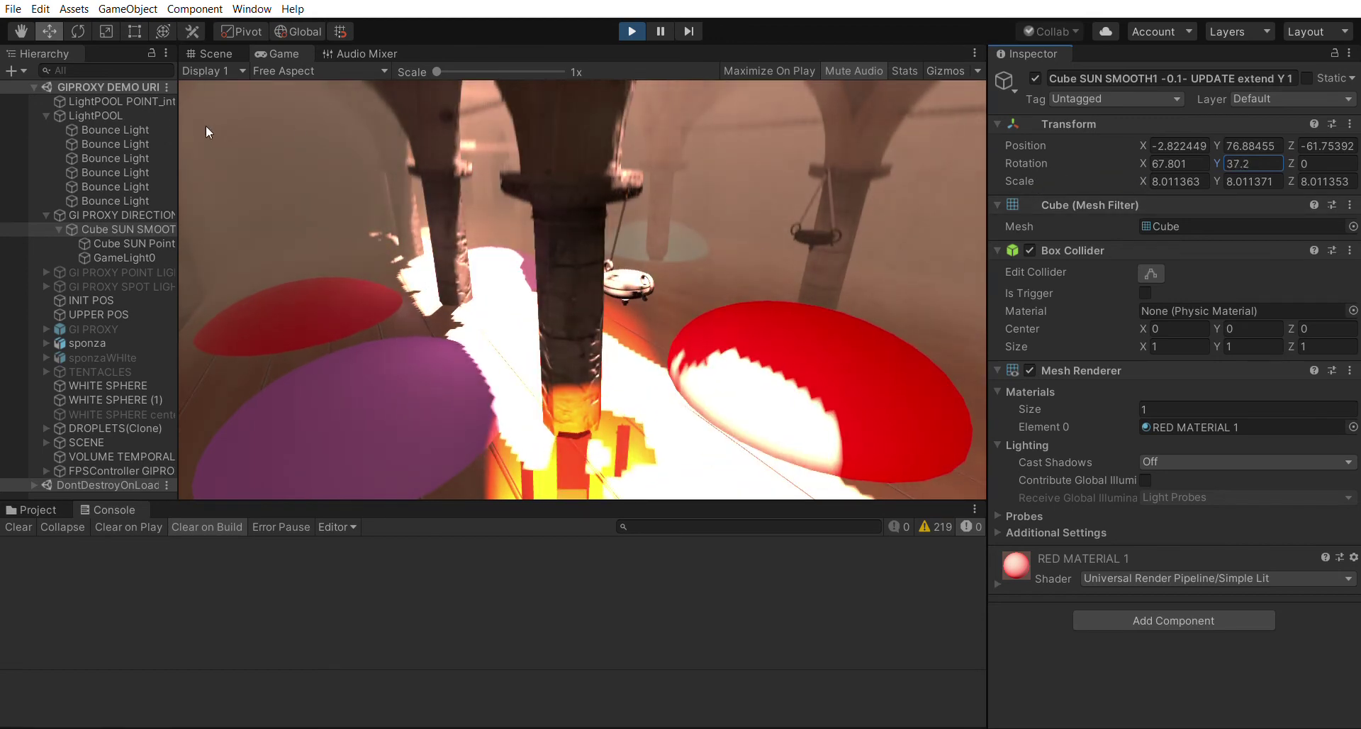
Step: Pause playback with LightPOOL selected to examine the bounce lighting under the rotated sun, and resume it
{"action": "left_click", "coordinate": [122, 113]}
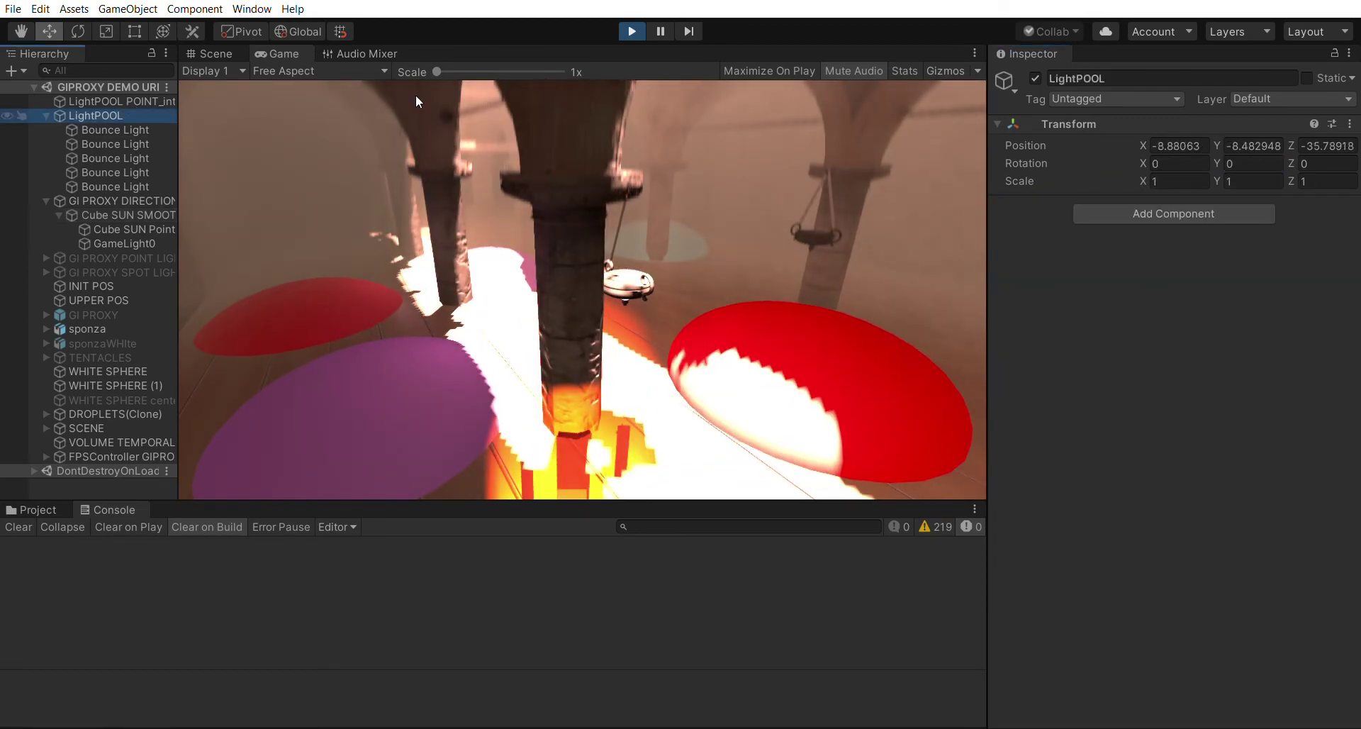
{"action": "left_click", "coordinate": [666, 25]}
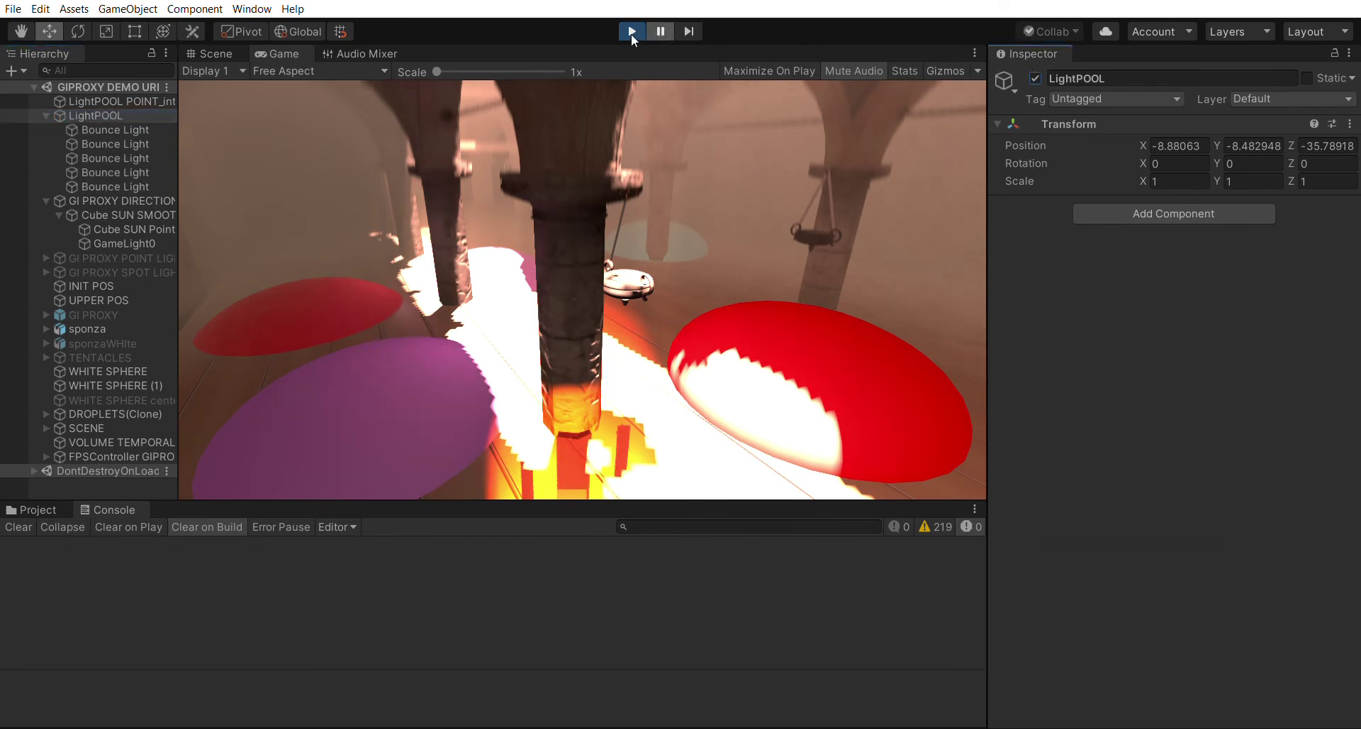
{"action": "left_click", "coordinate": [659, 26]}
Step: Swing the sun cube's Y rotation through -259.1 and settle it at -108.5
{"action": "left_click", "coordinate": [116, 212]}
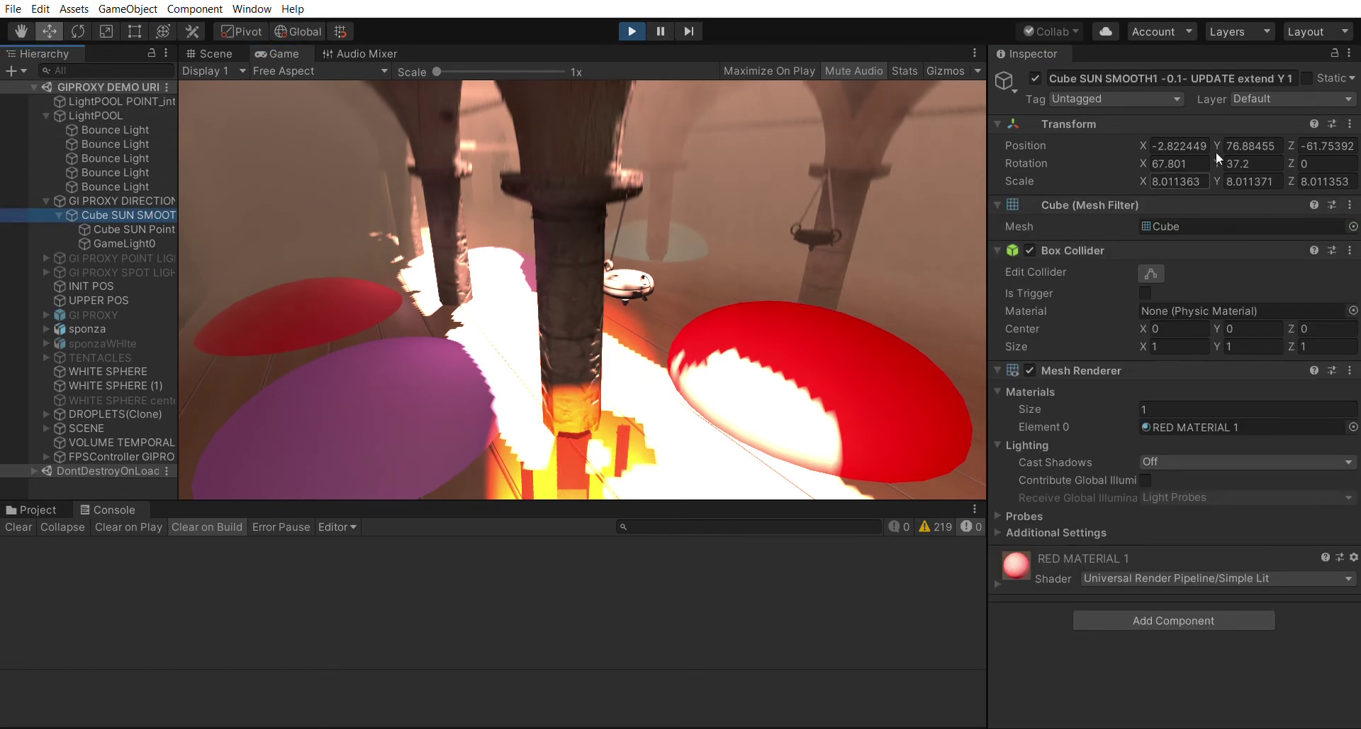
{"action": "left_click_drag", "start_coordinate": [1225, 153], "coordinate": [241, 197]}
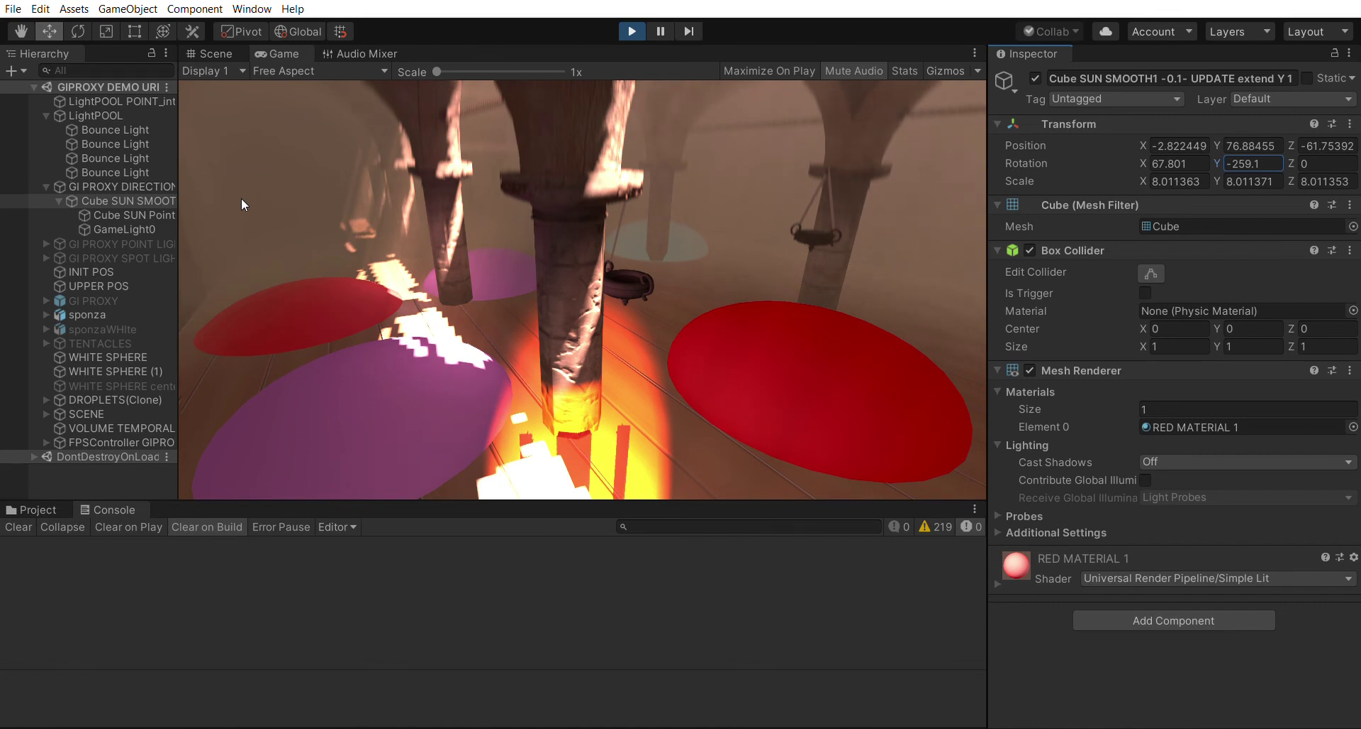
{"action": "left_click_drag", "start_coordinate": [241, 198], "coordinate": [734, 159]}
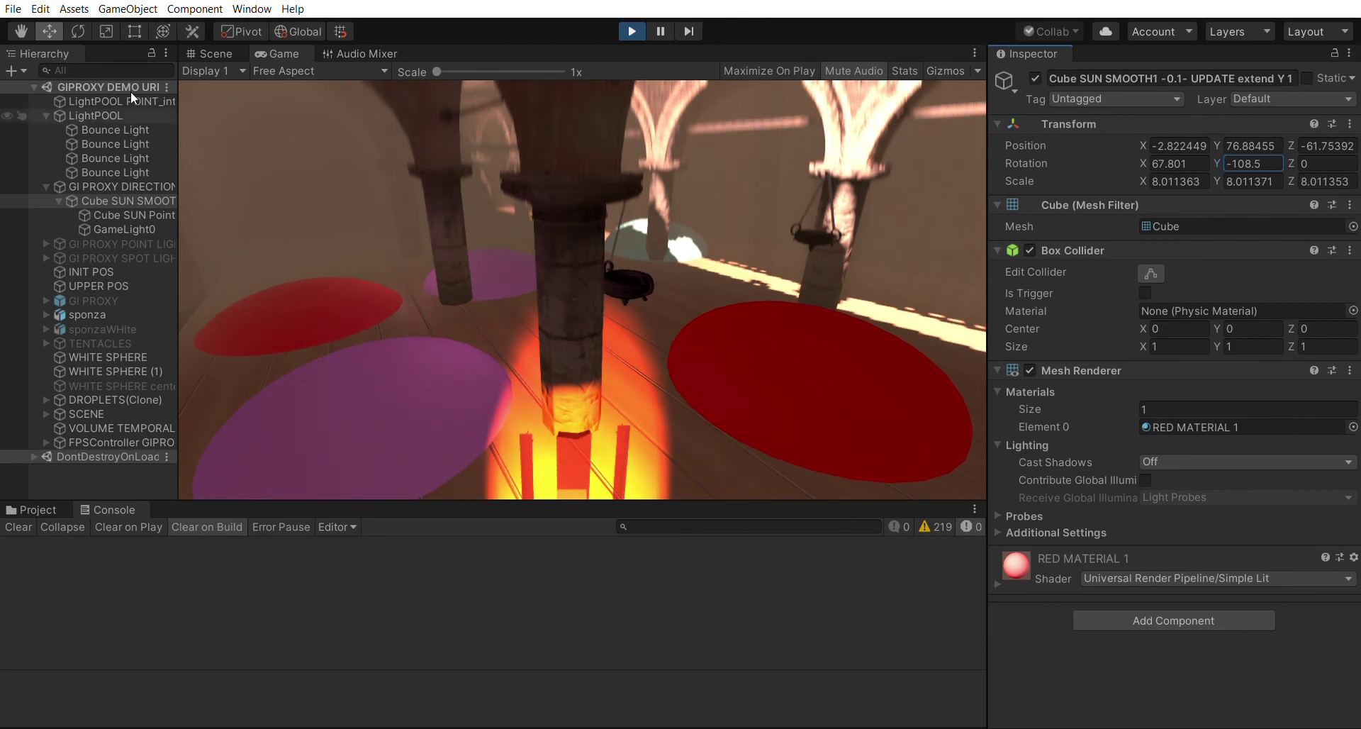
Step: Pause playback, toggle LightPOOL off and on to compare the bounce lighting at this sun angle, and resume playback
{"action": "left_click", "coordinate": [131, 116]}
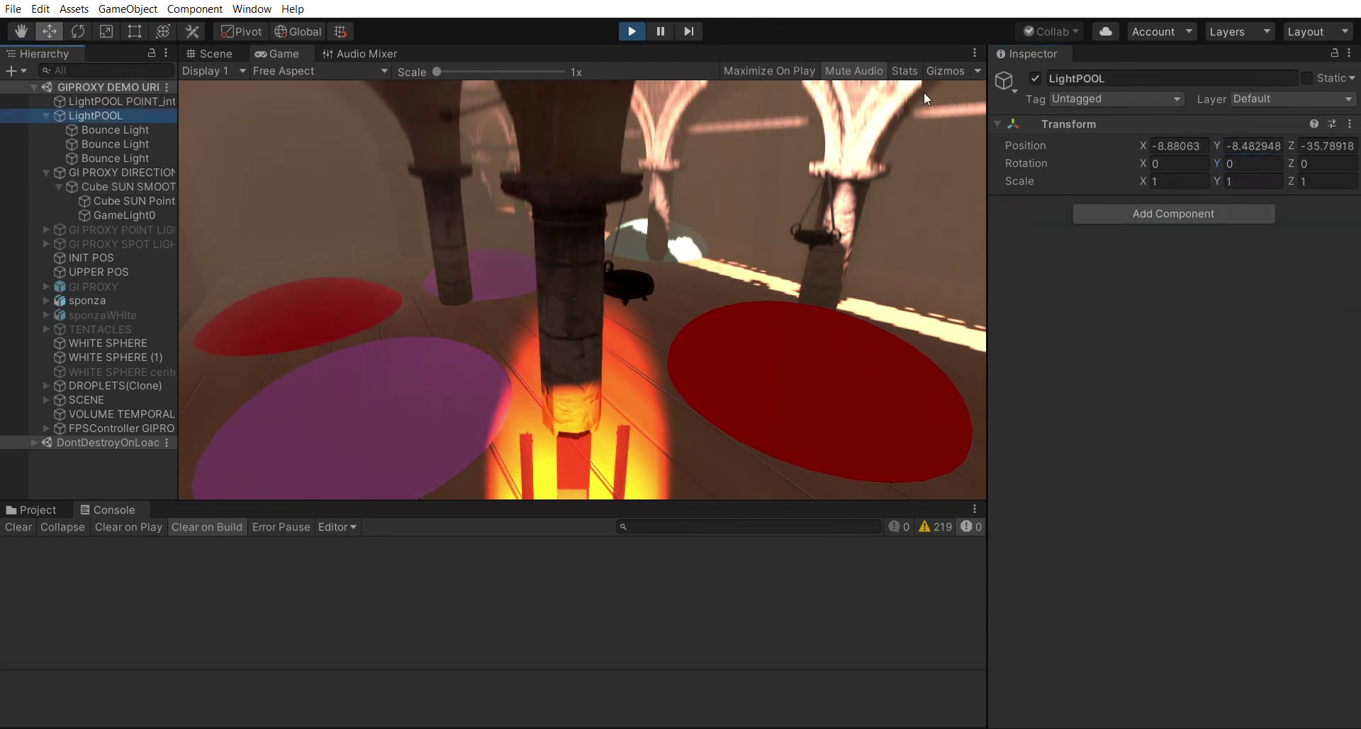
{"action": "left_click", "coordinate": [660, 31]}
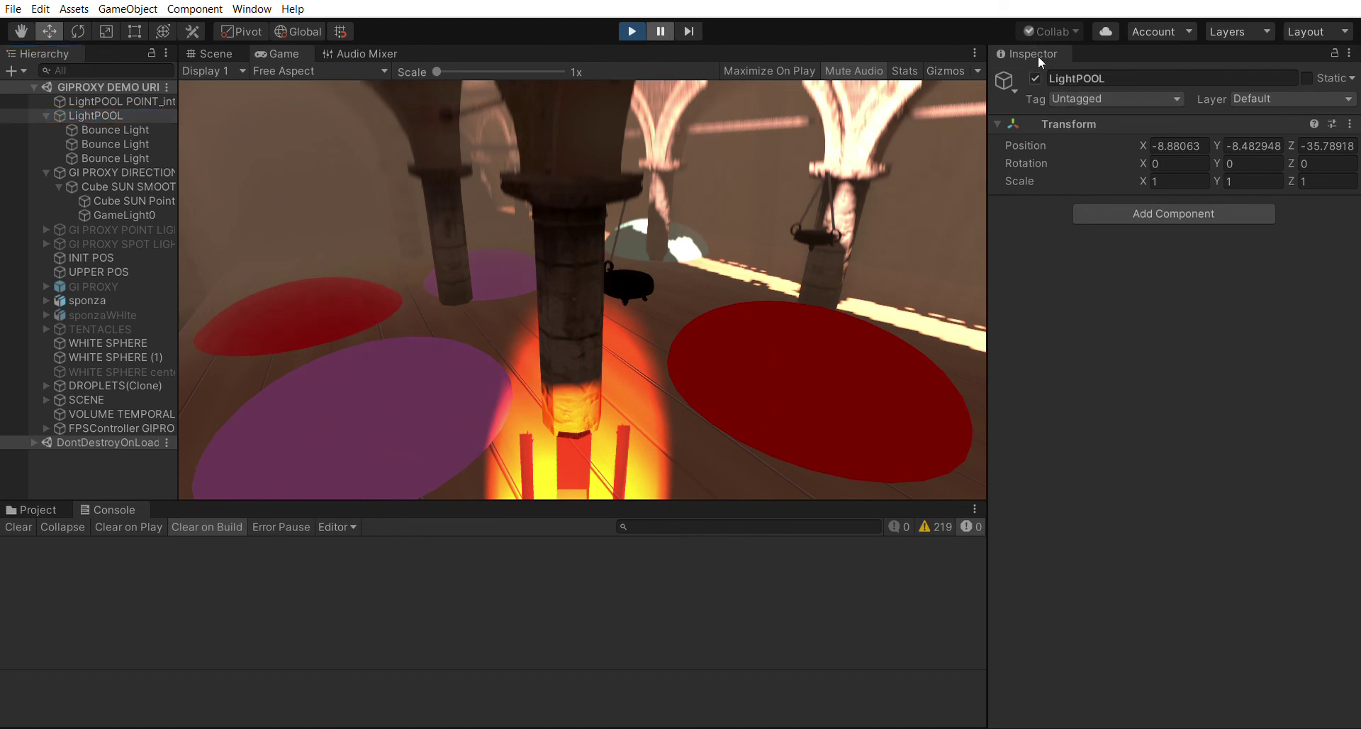
{"action": "key", "text": "alt+shift+a"}
{"action": "key", "text": "alt+shift+a"}
{"action": "left_click", "coordinate": [665, 29]}
Step: Set the sun cube's Y rotation to -241.7, and briefly pause playback with LightPOOL selected to examine the bounce lighting
{"action": "left_click", "coordinate": [117, 159]}
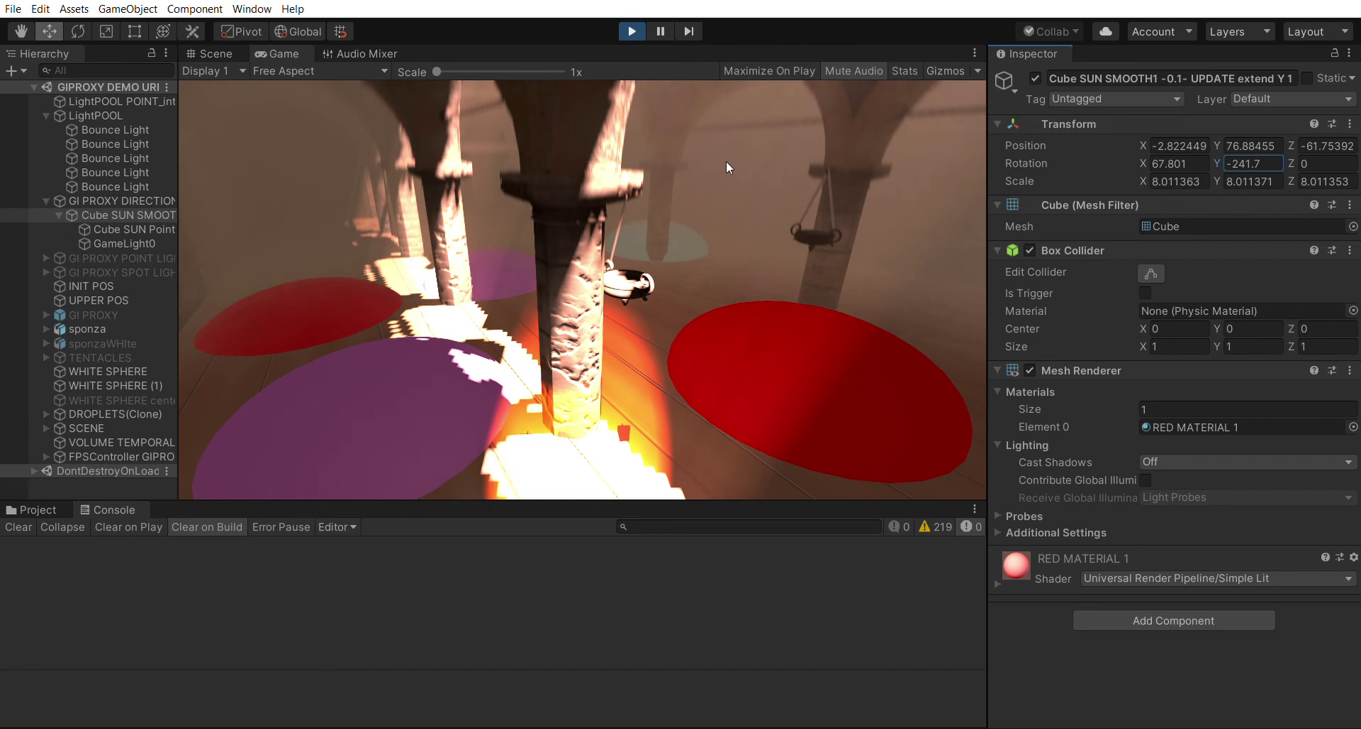
{"action": "left_click", "coordinate": [142, 117]}
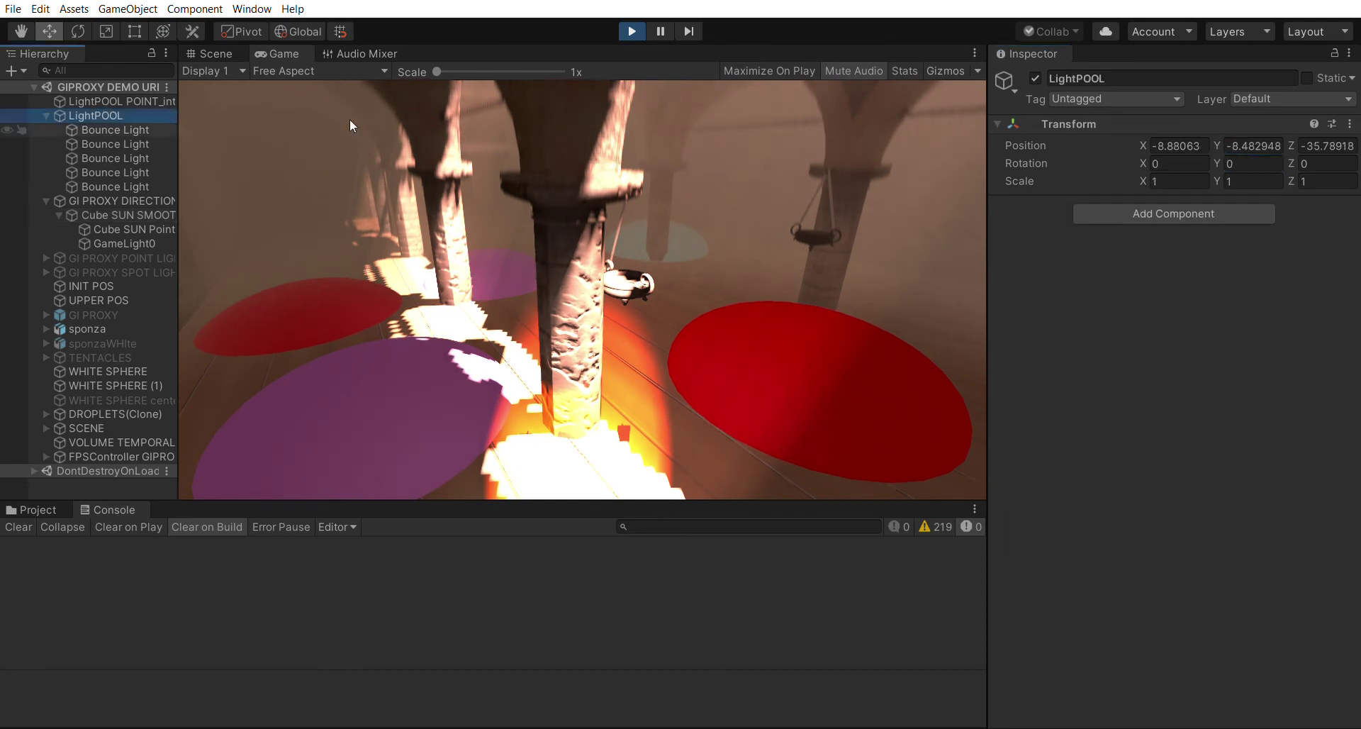
{"action": "left_click", "coordinate": [660, 30]}
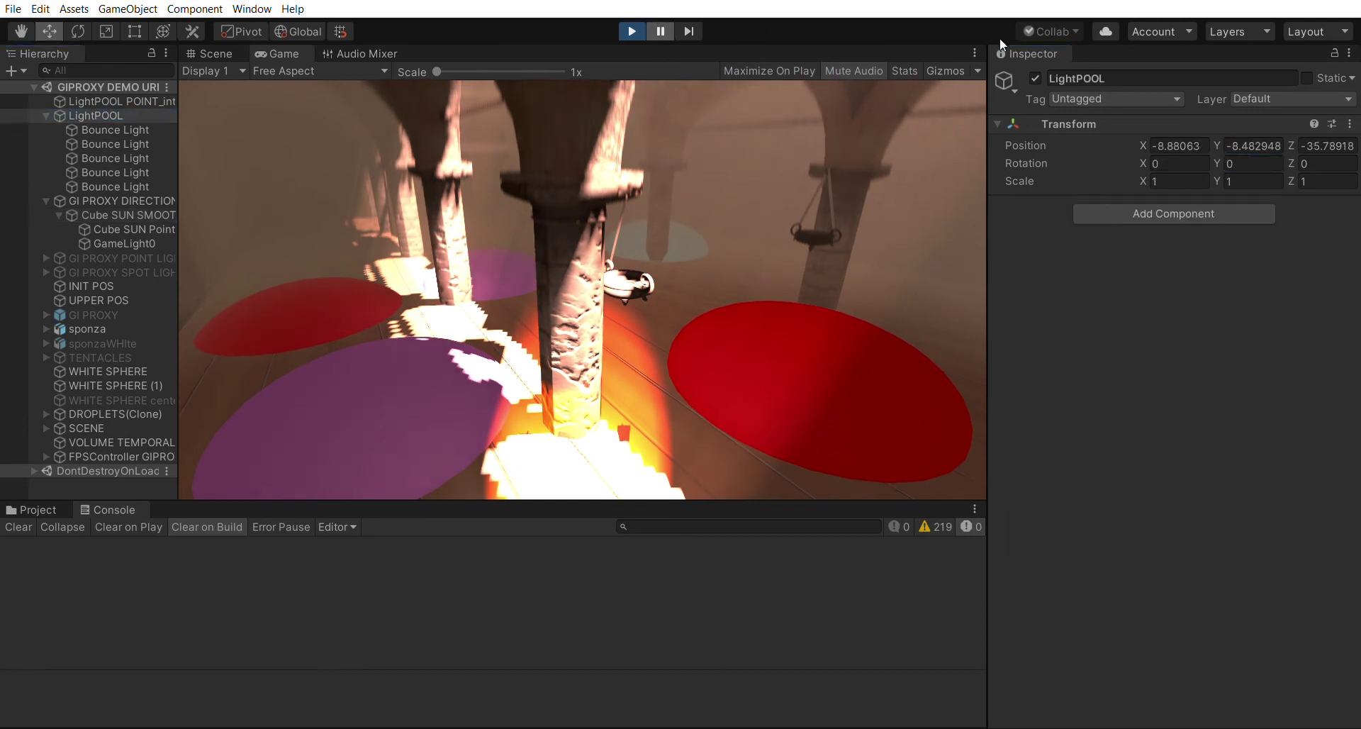
{"action": "left_click", "coordinate": [662, 26]}
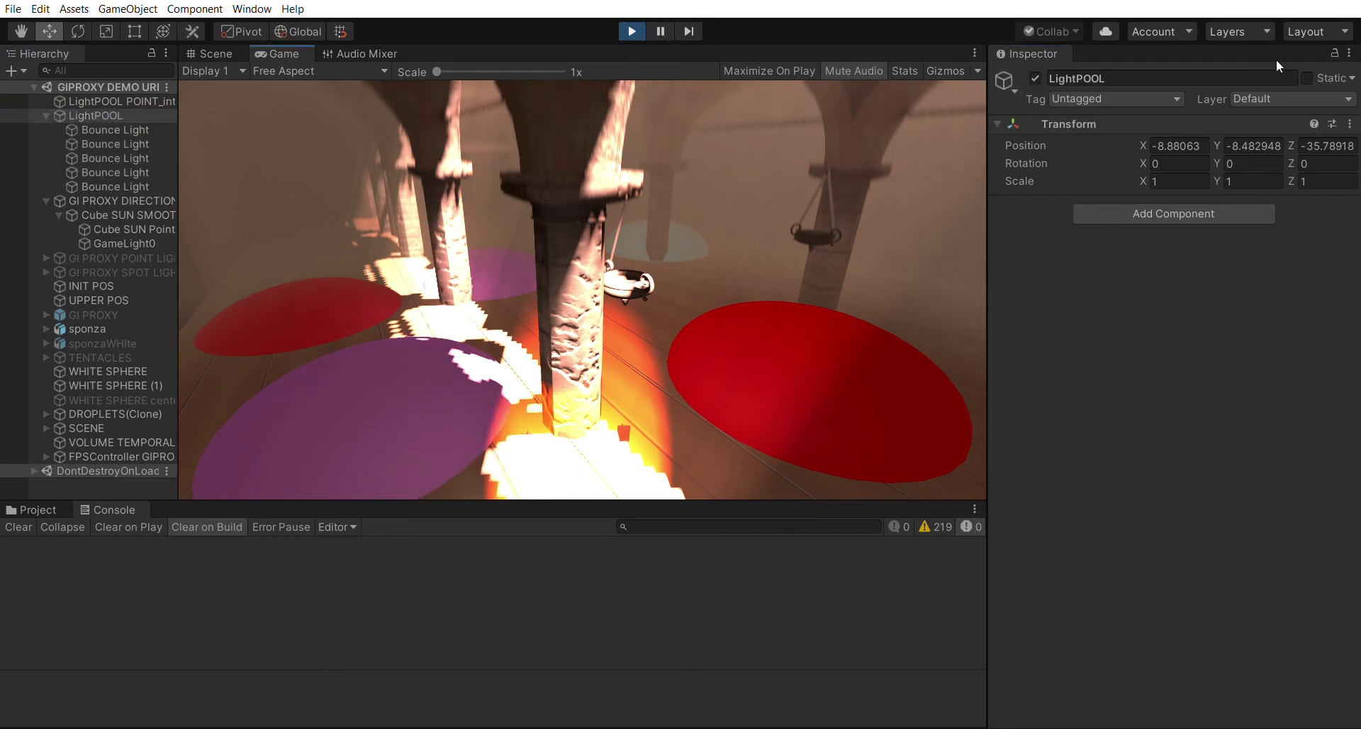